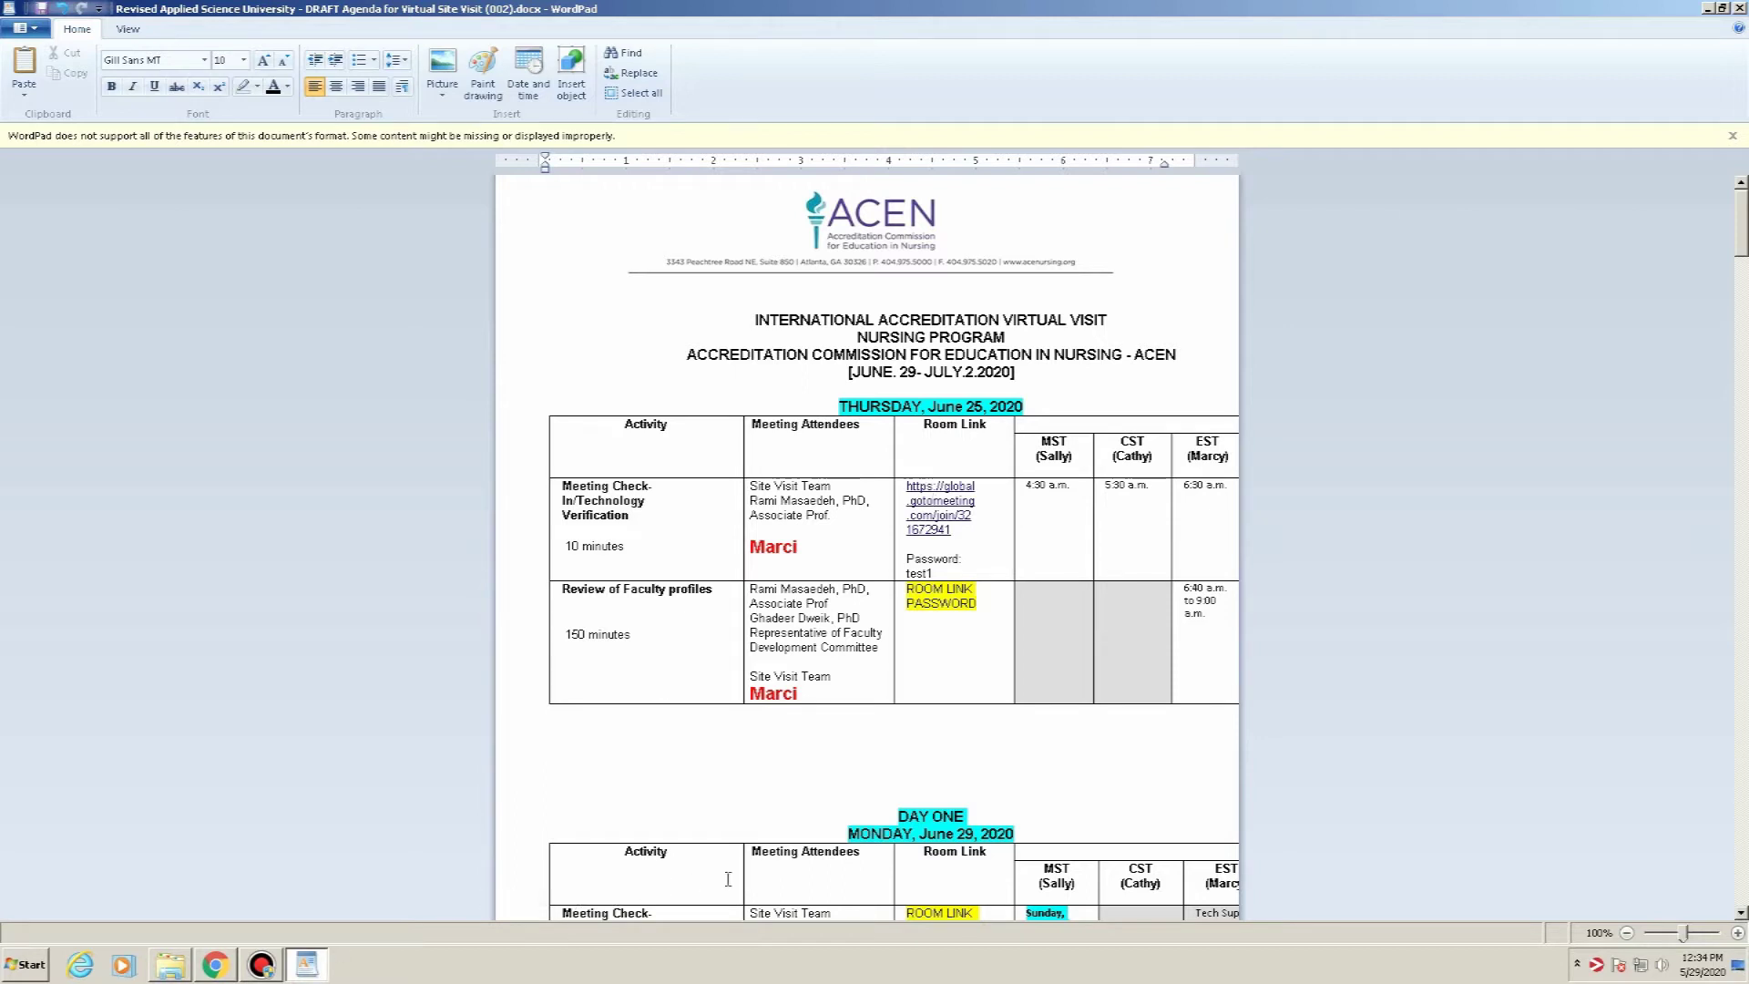
Open the agenda's meeting link and join the locked meeting, entering its password twice
{"action": "left_click", "coordinate": [952, 504]}
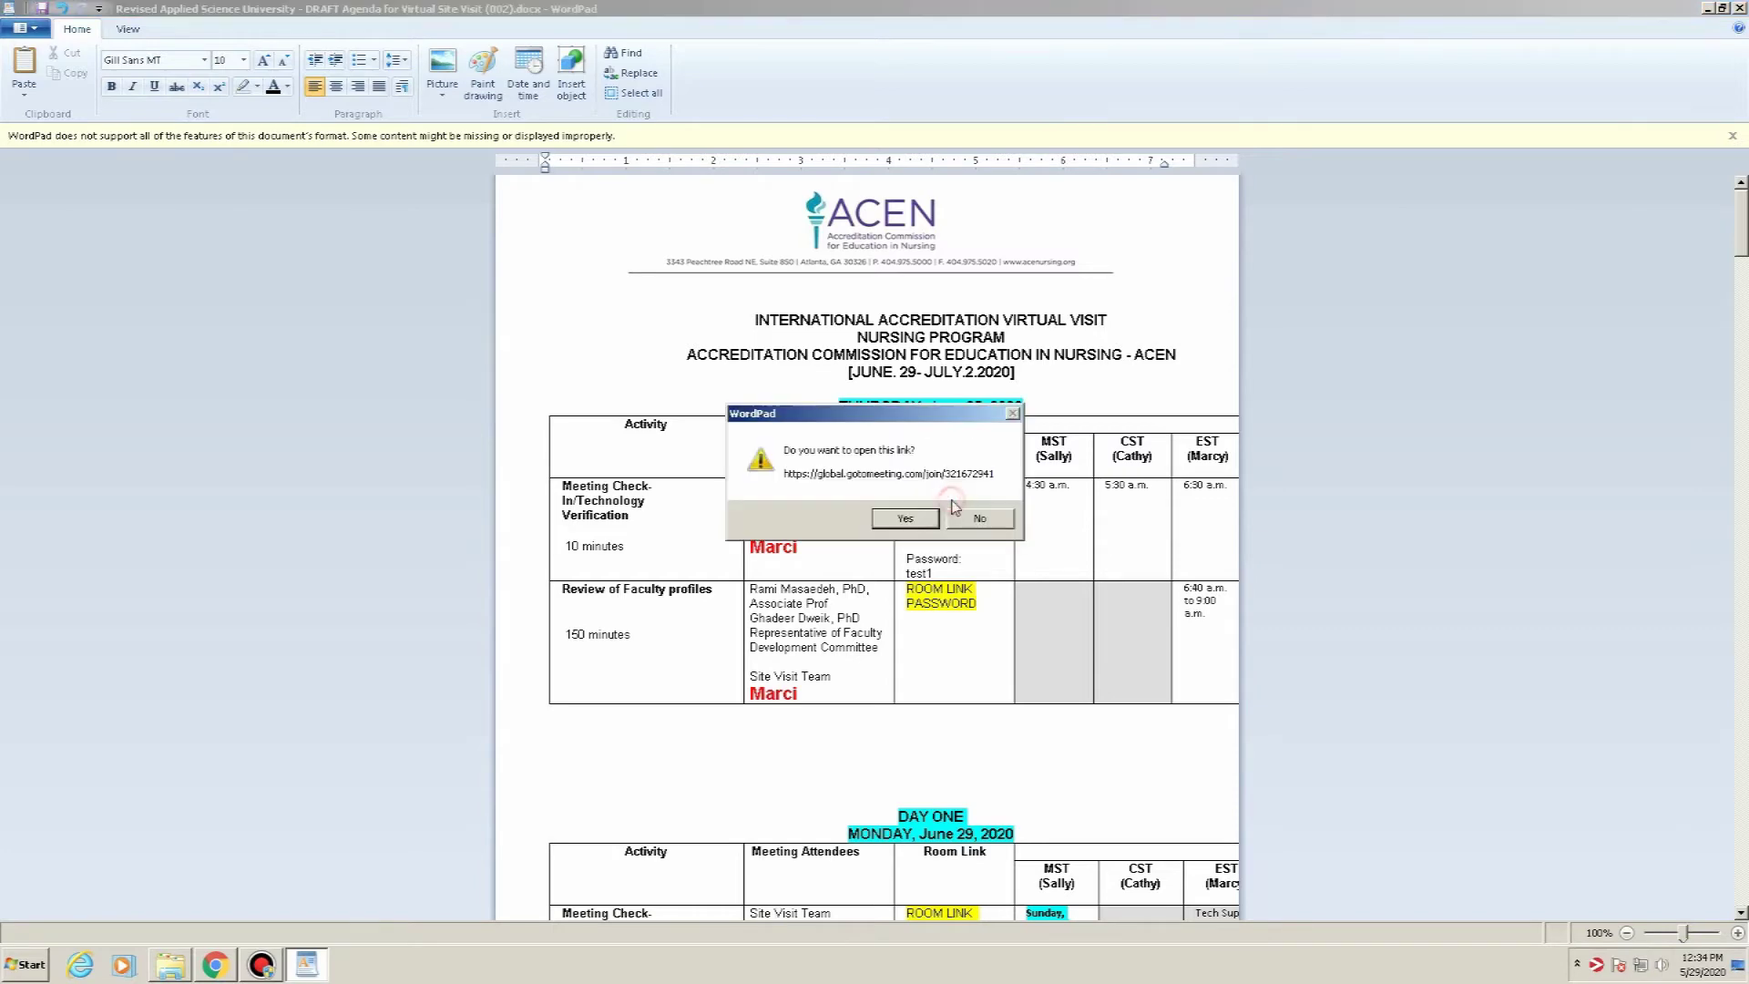
{"action": "left_click", "coordinate": [922, 519]}
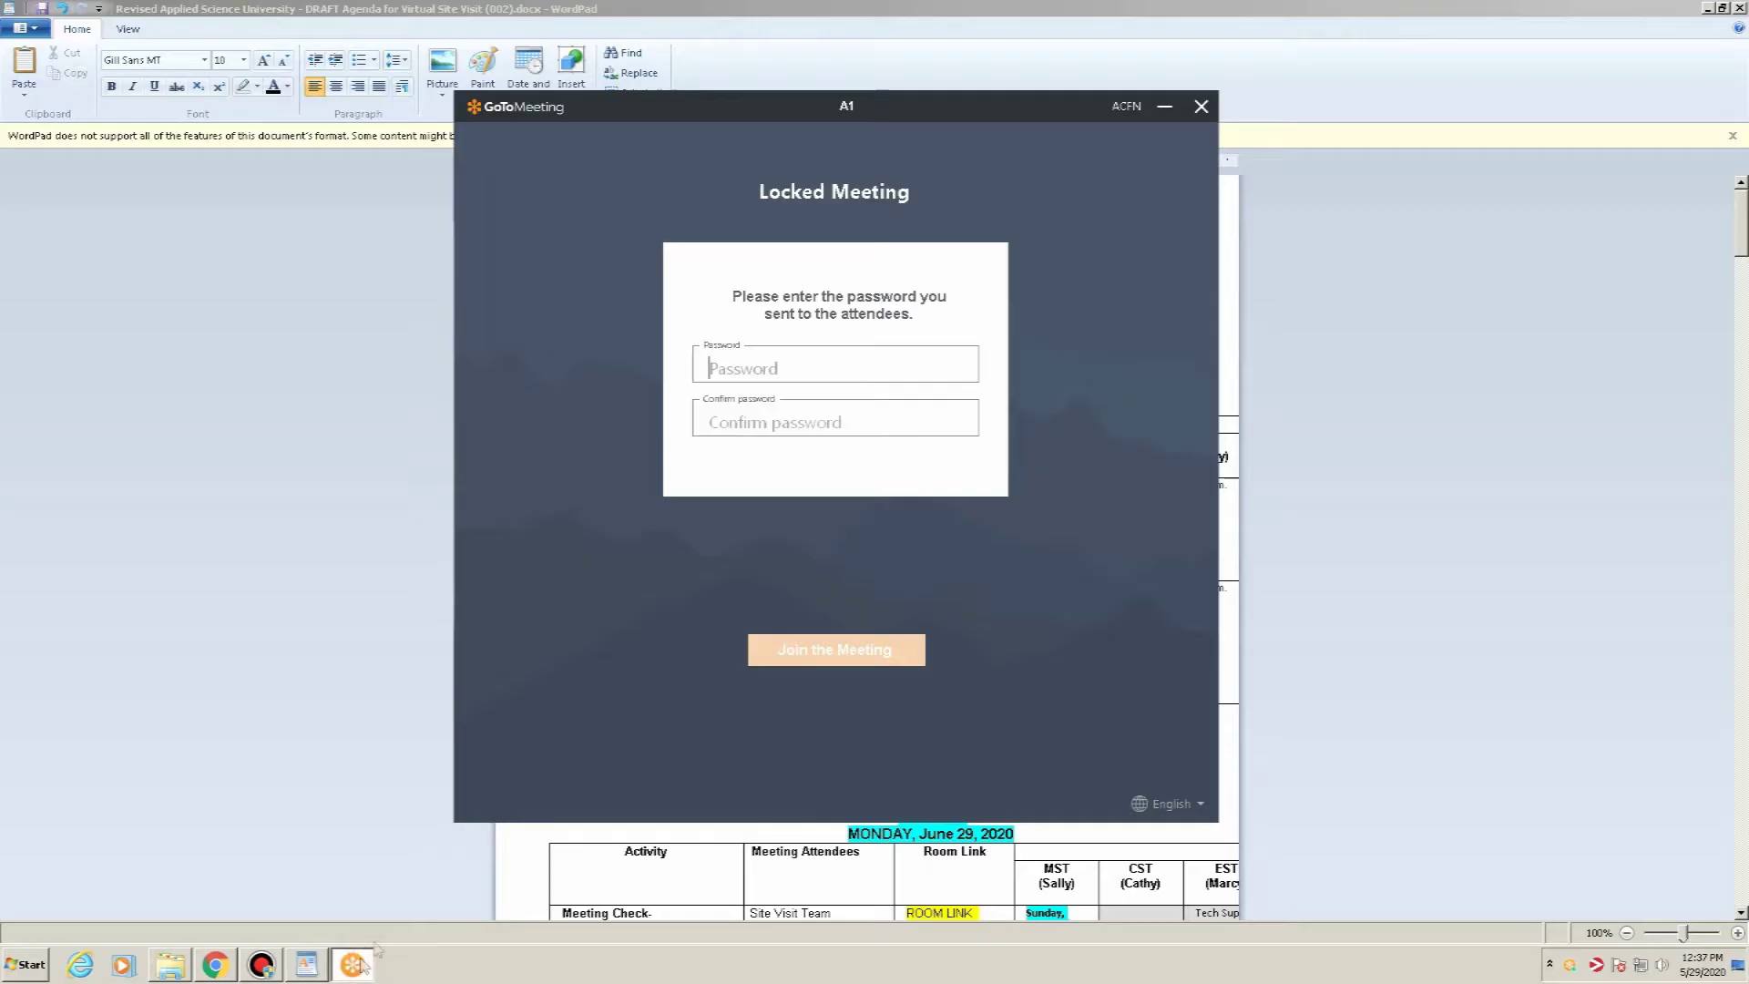
{"action": "type", "text": "*****"}
{"action": "key", "text": "Tab"}
{"action": "type", "text": "*****"}
{"action": "left_click", "coordinate": [788, 650]}
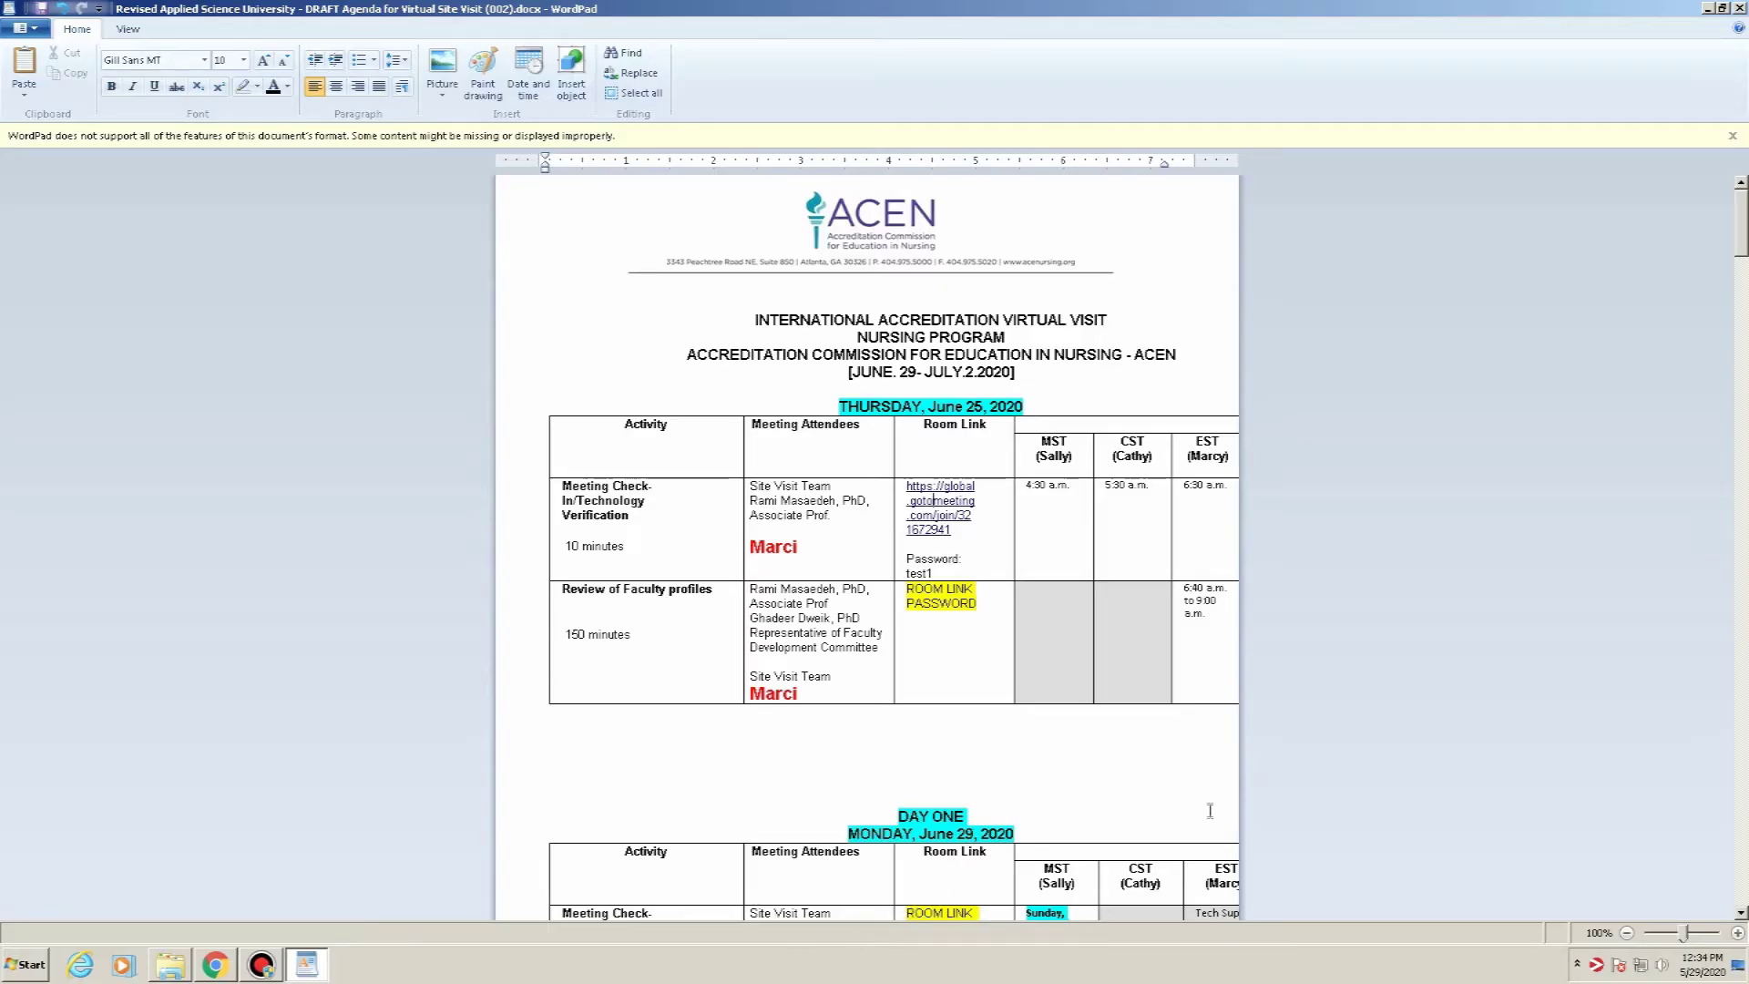
Reopen the agenda's meeting link and enter the organizer's e-mail address to sign in
{"action": "left_click", "coordinate": [949, 501]}
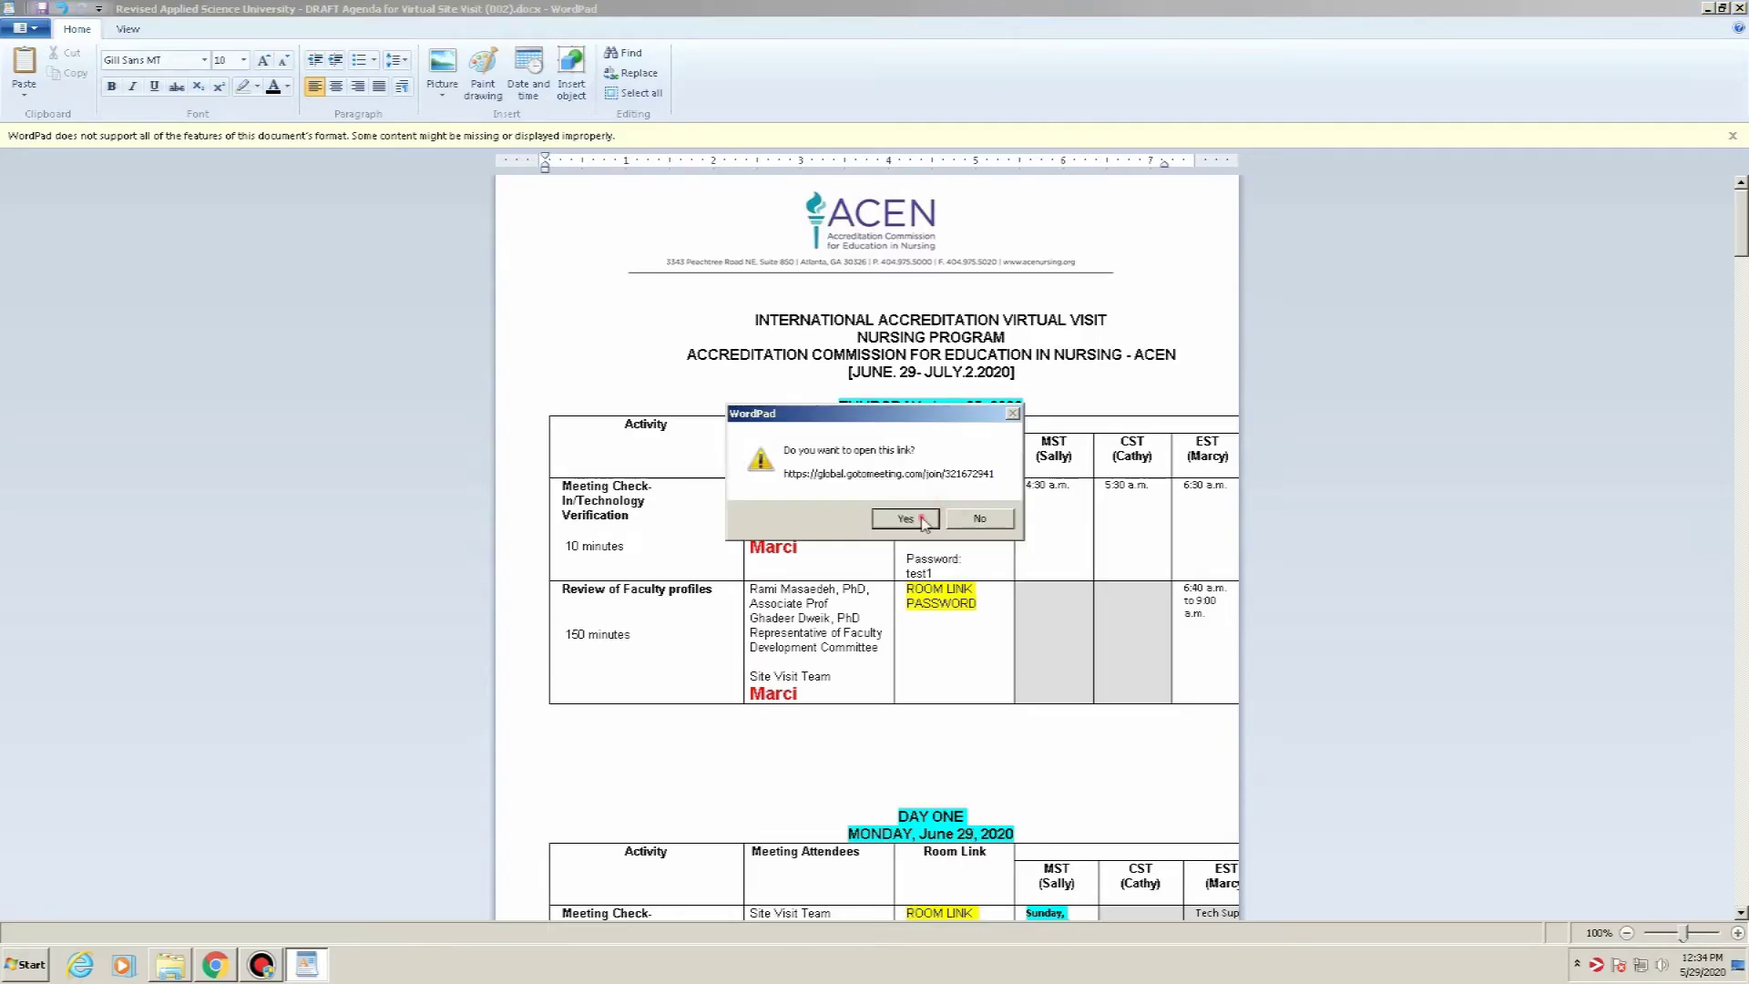
{"action": "left_click", "coordinate": [907, 520]}
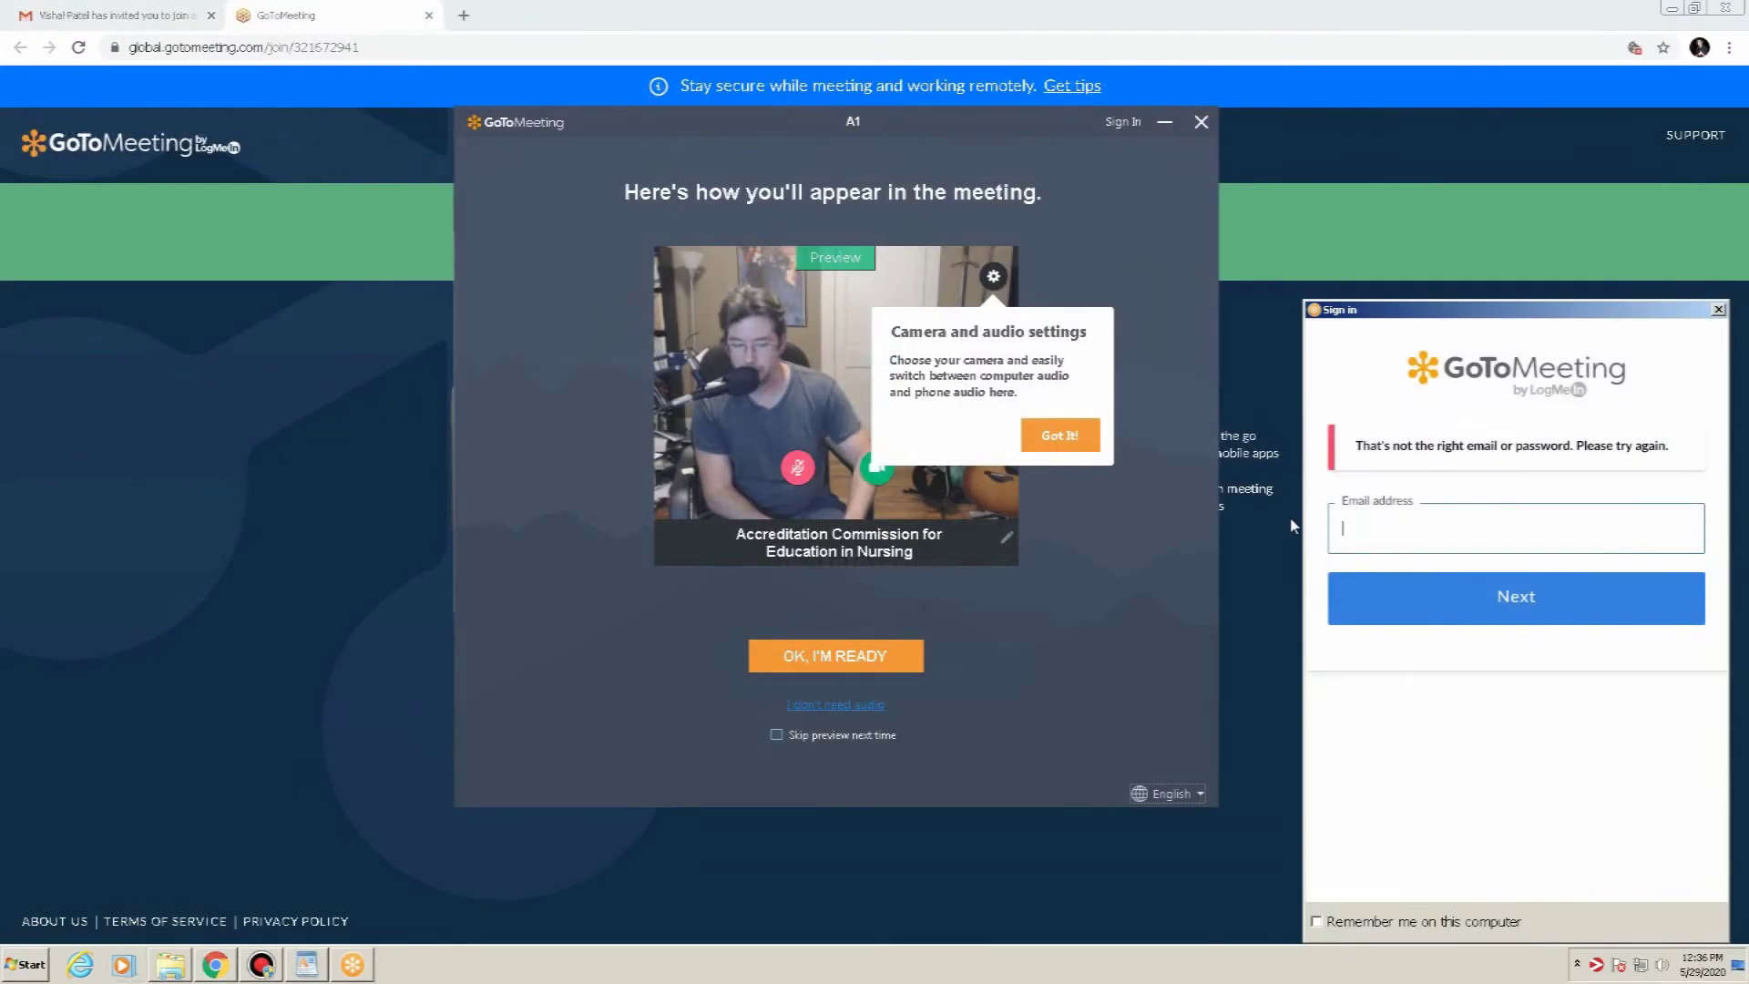
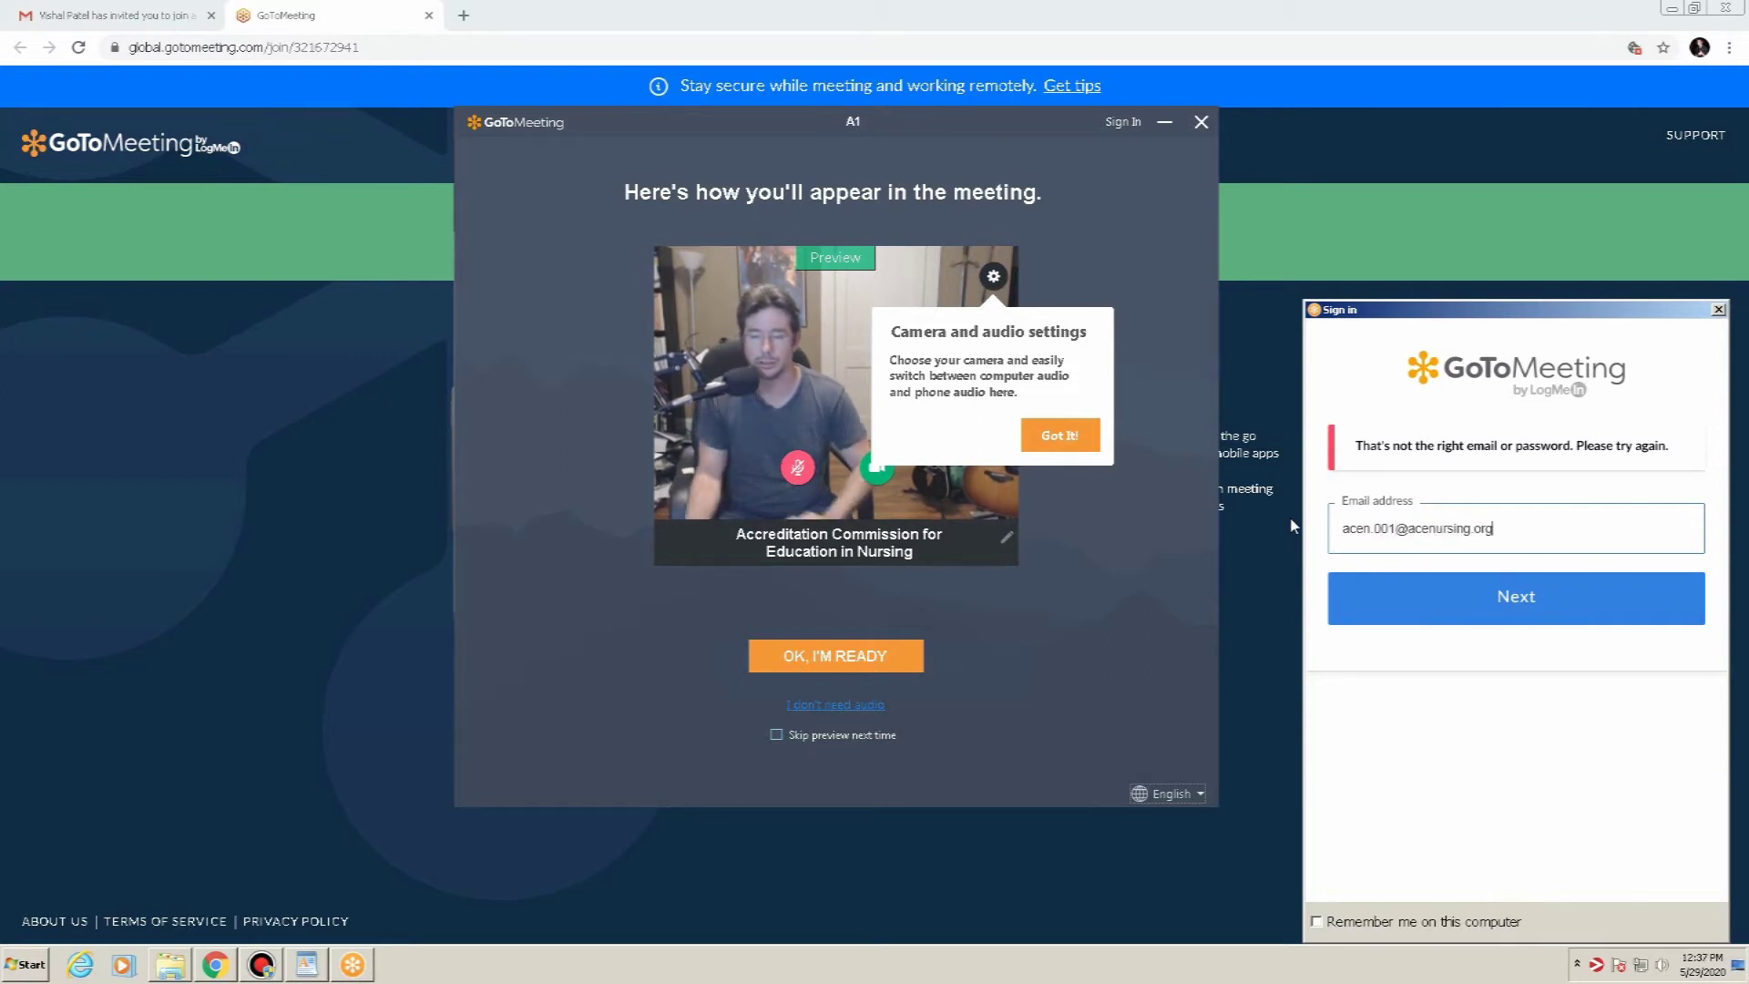
{"action": "left_click", "coordinate": [1433, 603]}
Enter the account password, sign in, and dismiss the camera and audio tip
{"action": "left_click", "coordinate": [1431, 542]}
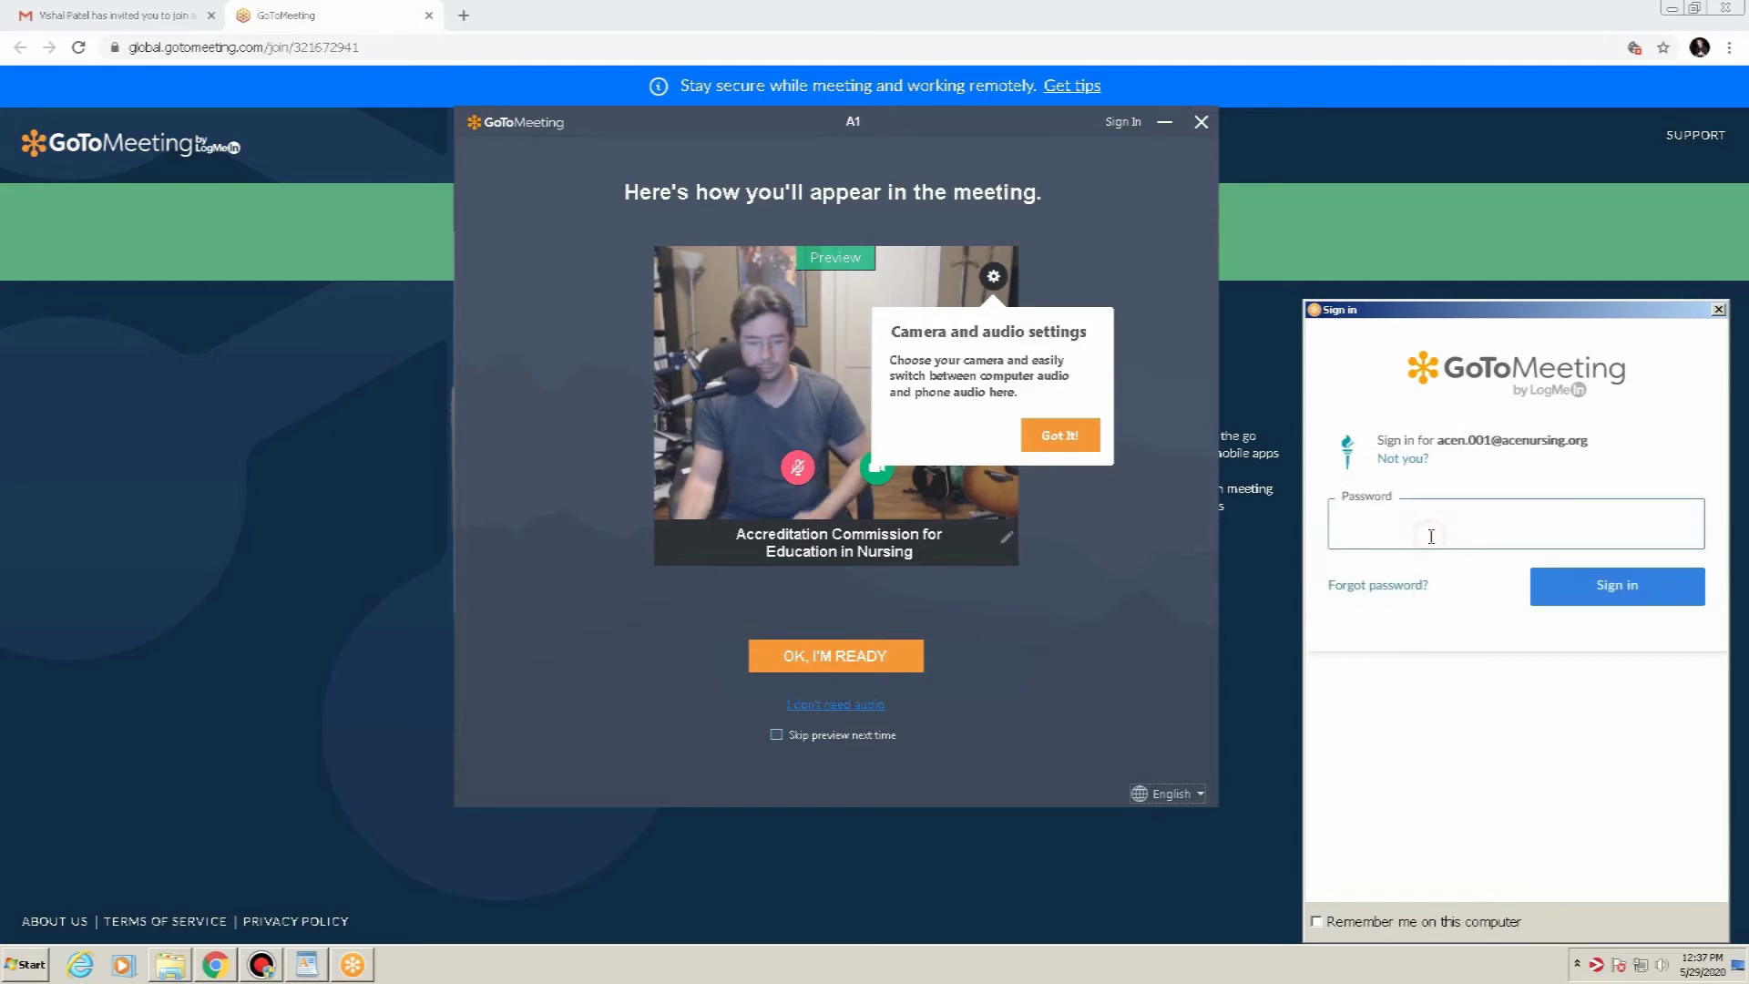
{"action": "type", "text": "****"}
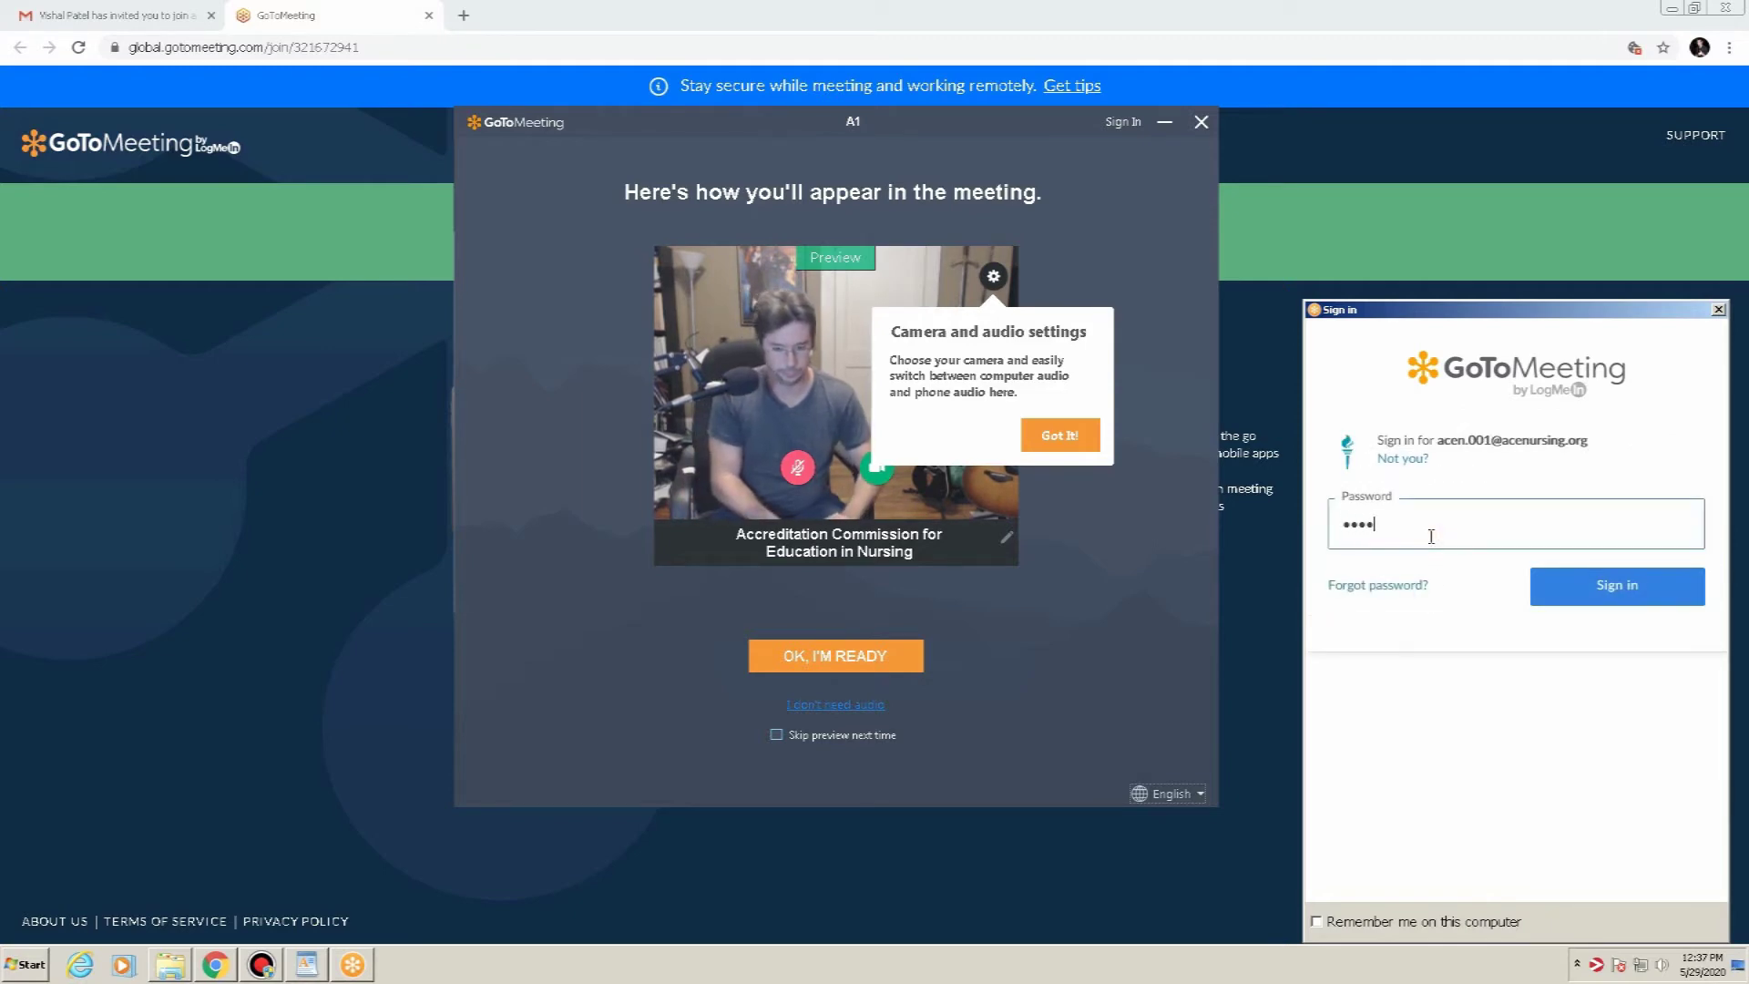
{"action": "type", "text": "******"}
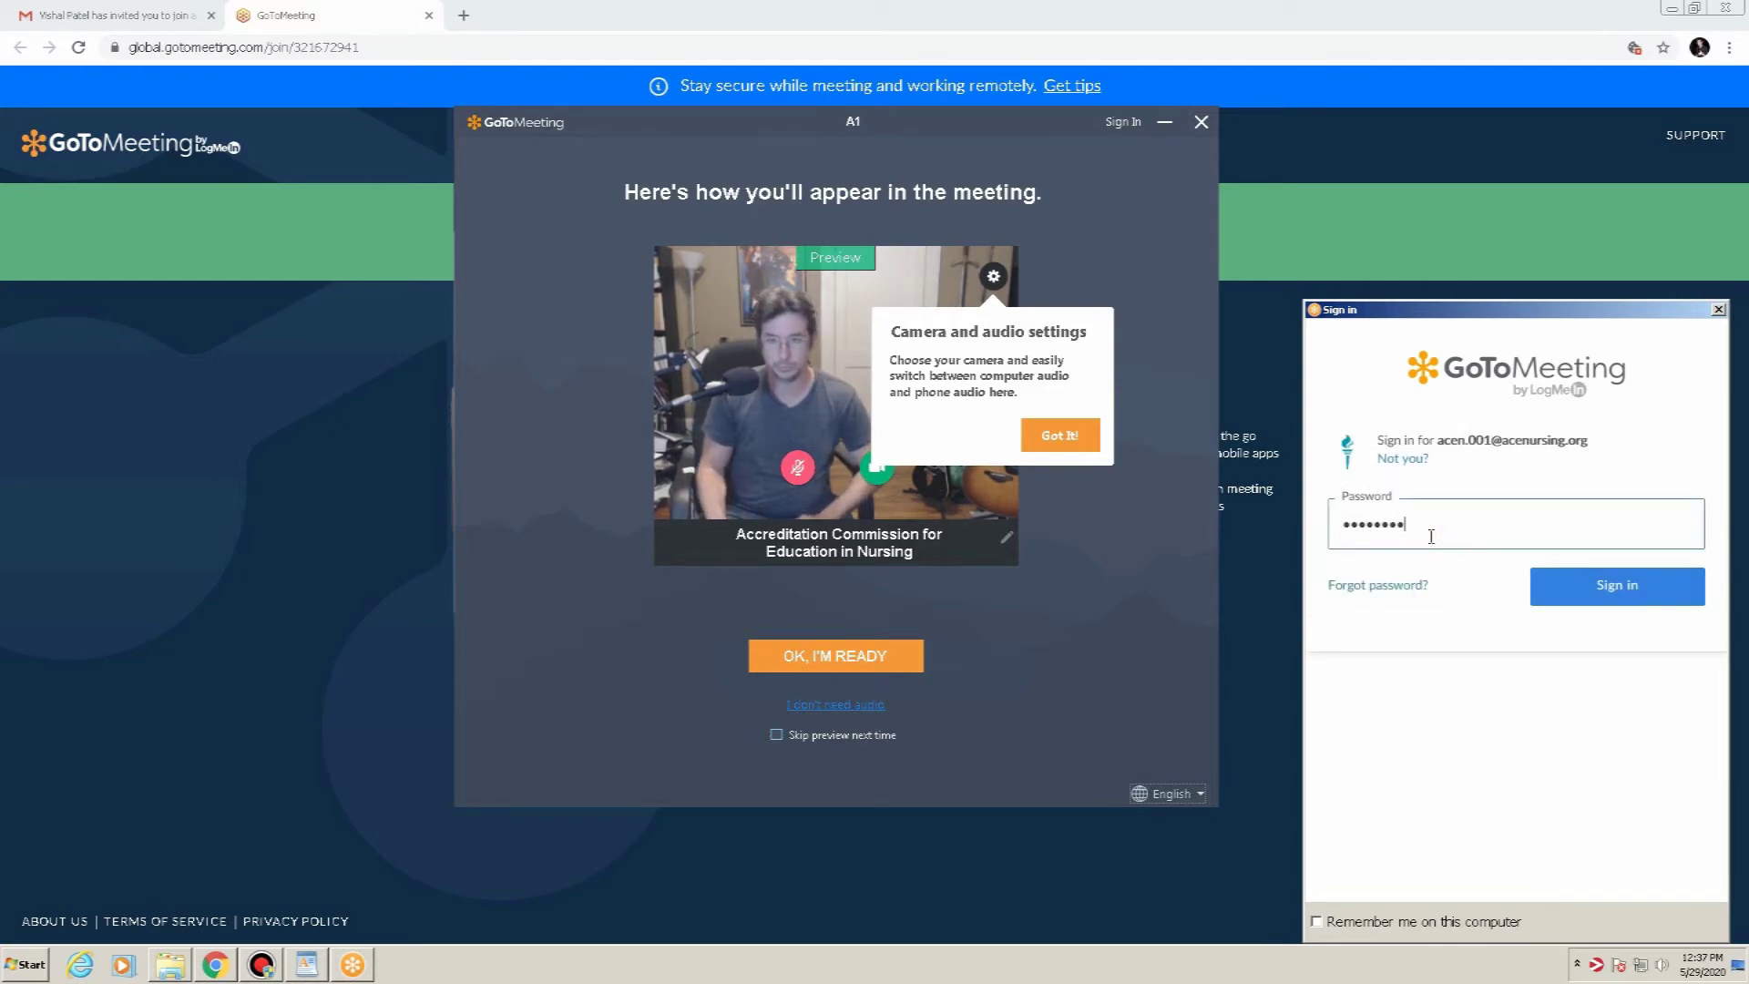
{"action": "left_click", "coordinate": [1568, 587]}
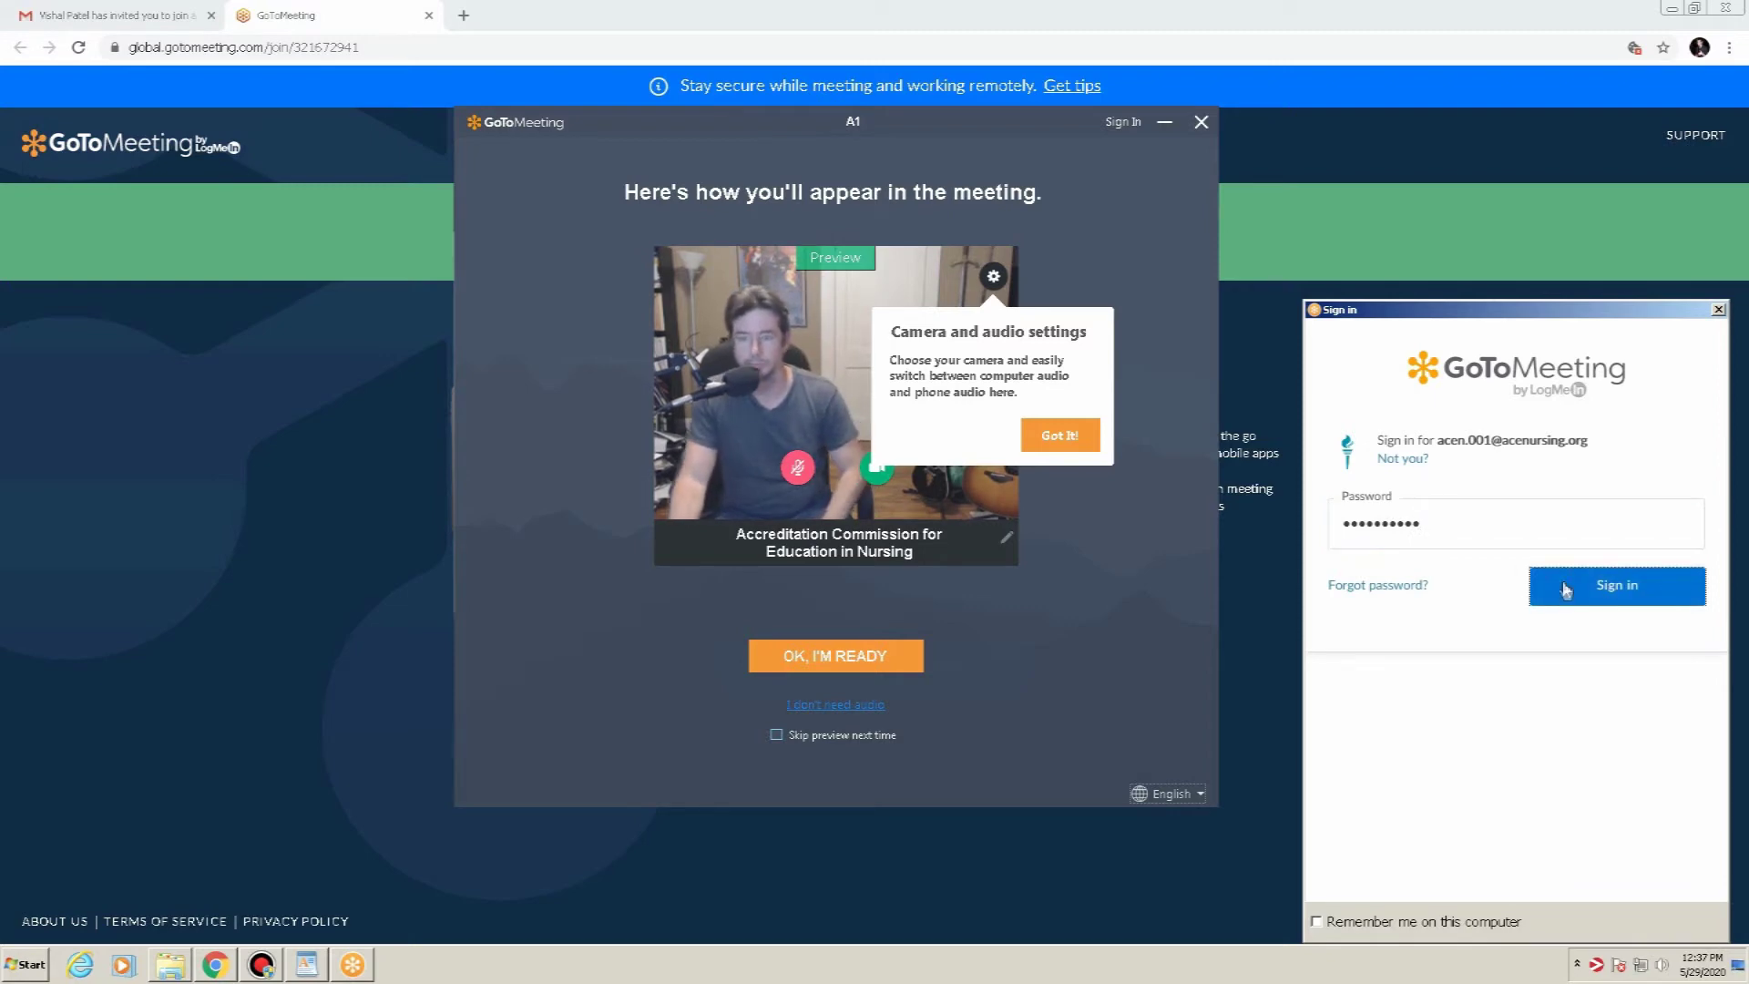
{"action": "left_click", "coordinate": [1058, 435]}
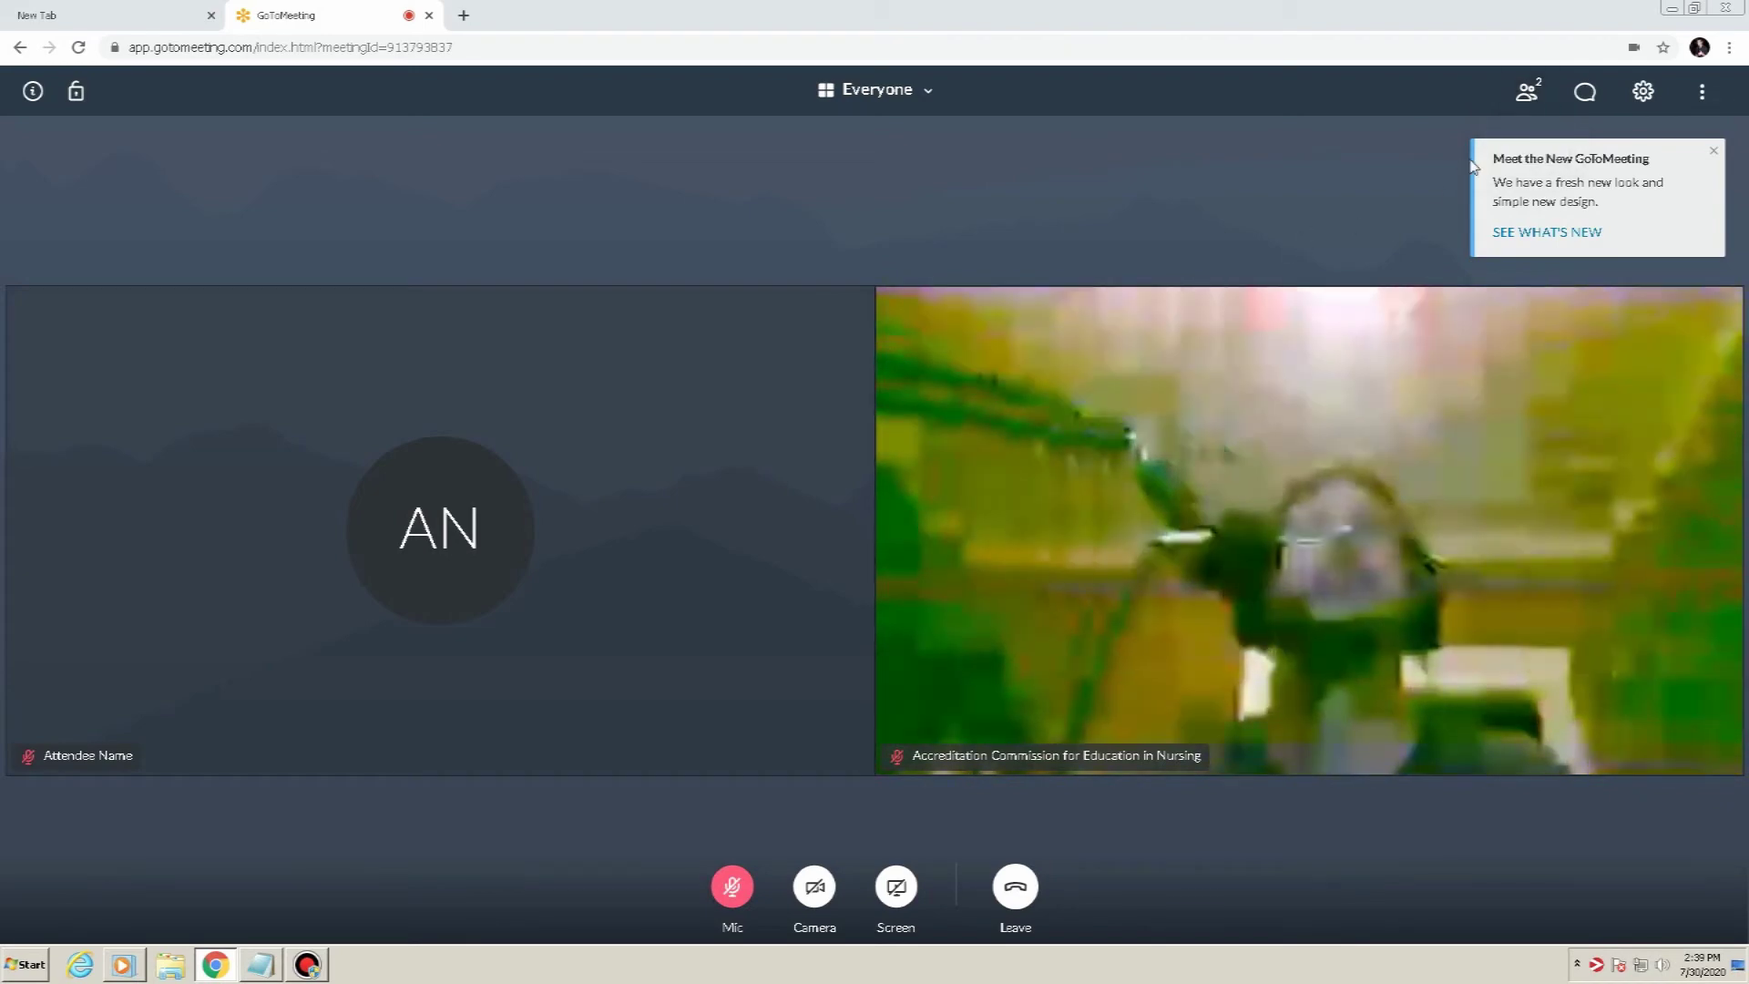
Close the 'Meet the New GoToMeeting' announcement popup
{"action": "left_click", "coordinate": [1716, 155]}
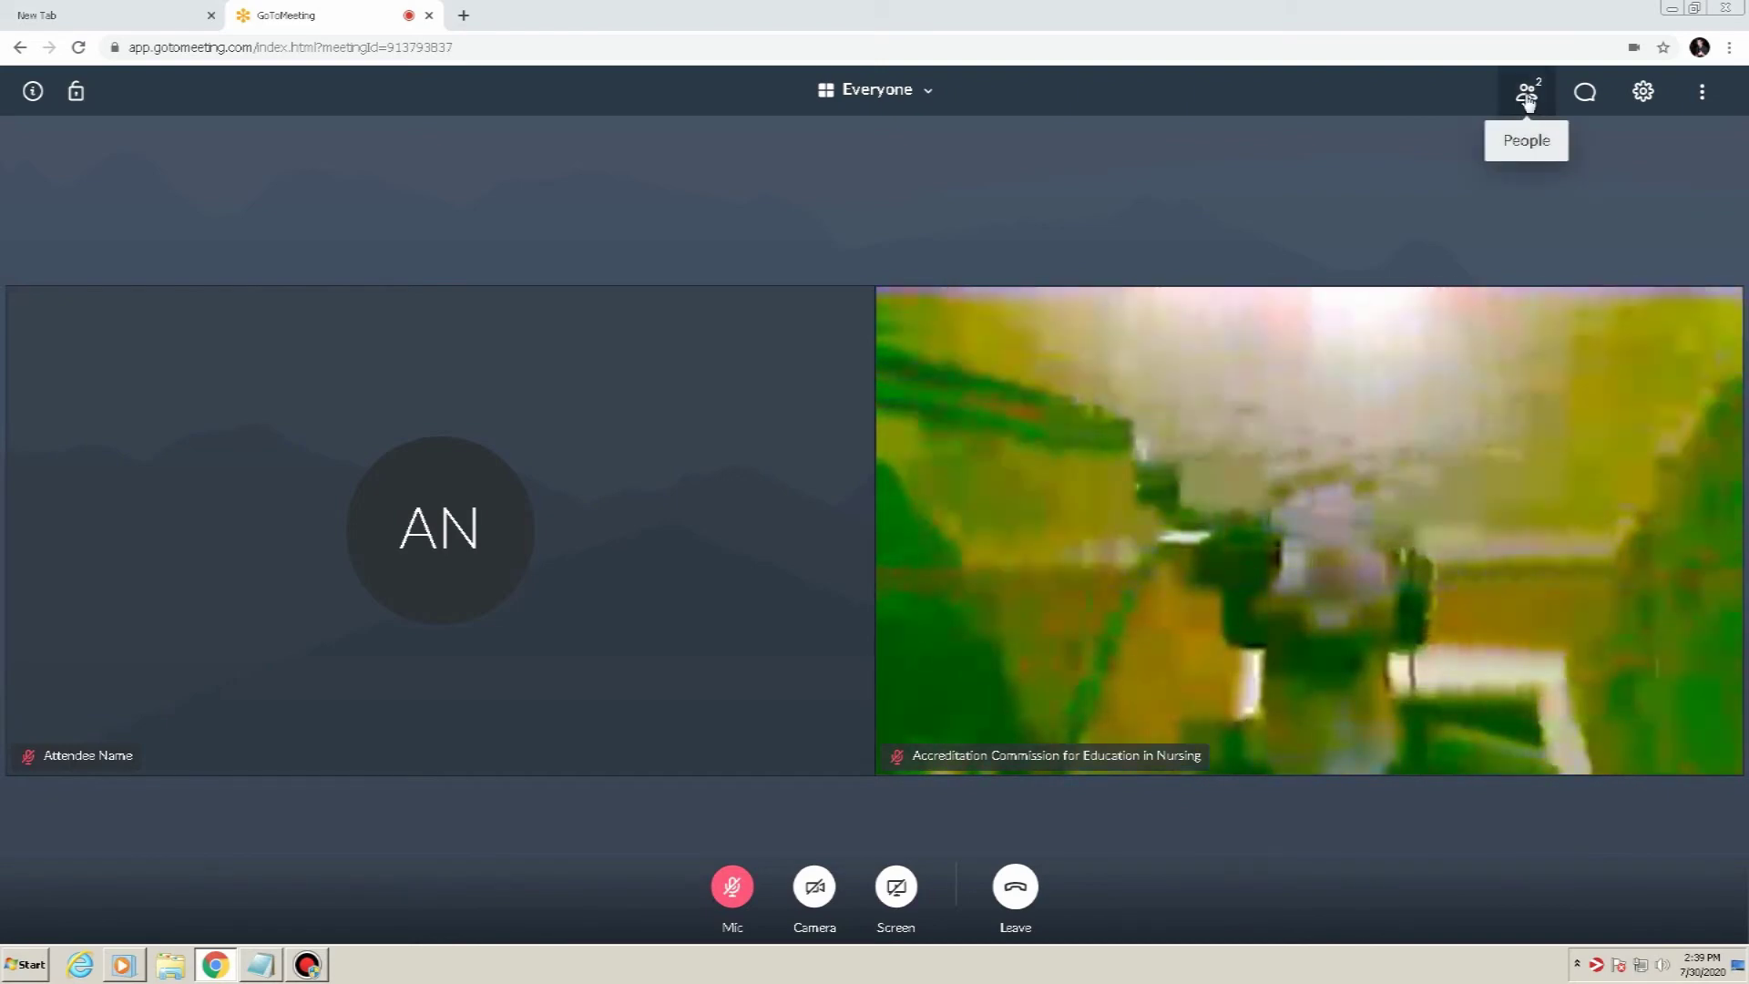
{"action": "left_click", "coordinate": [1528, 96]}
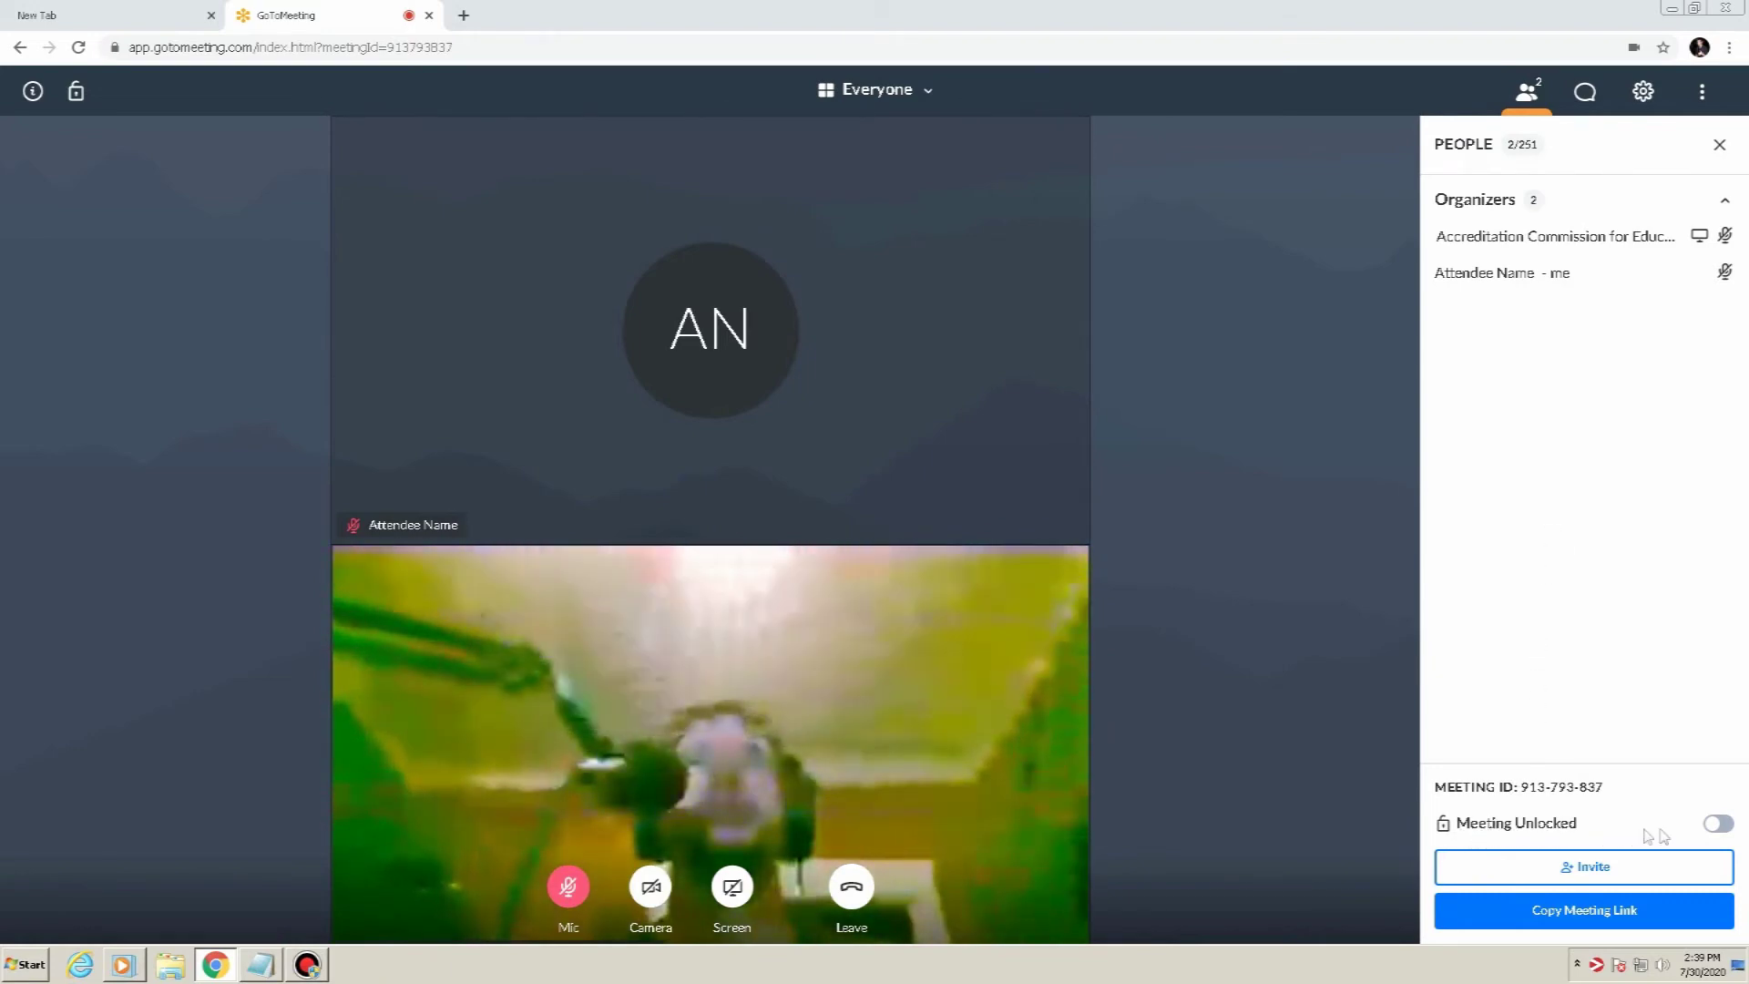
{"action": "left_click", "coordinate": [1713, 826]}
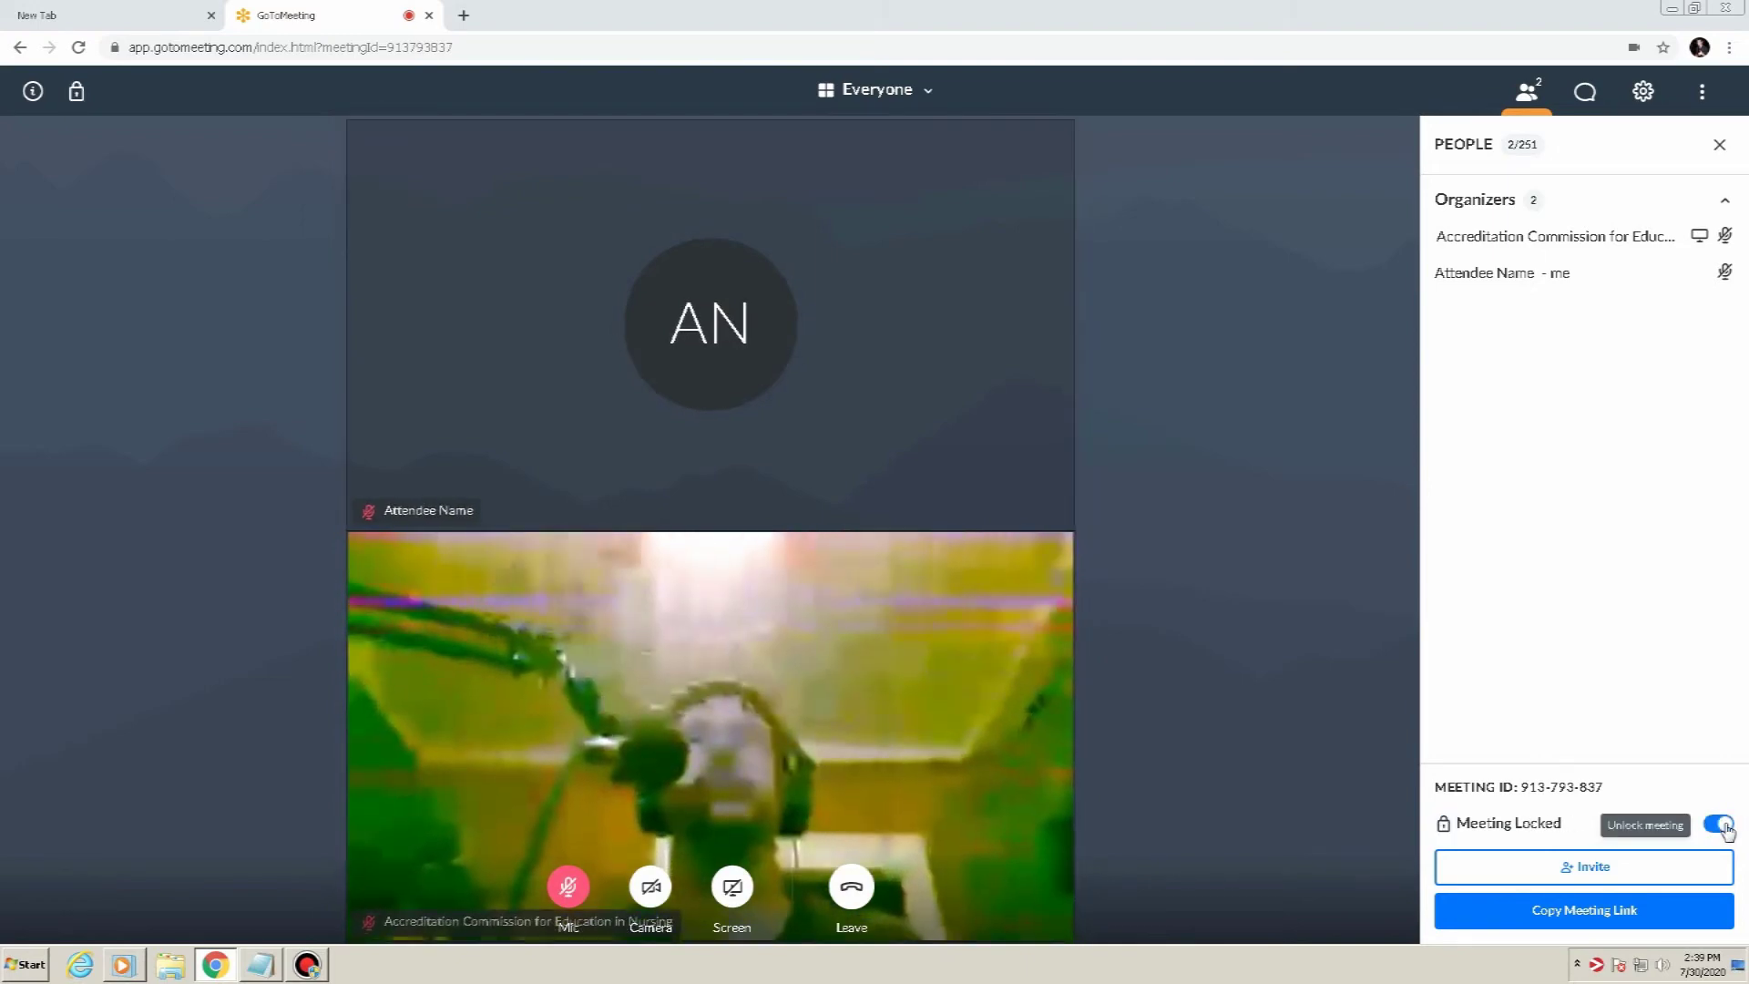
{"action": "left_click", "coordinate": [1597, 827]}
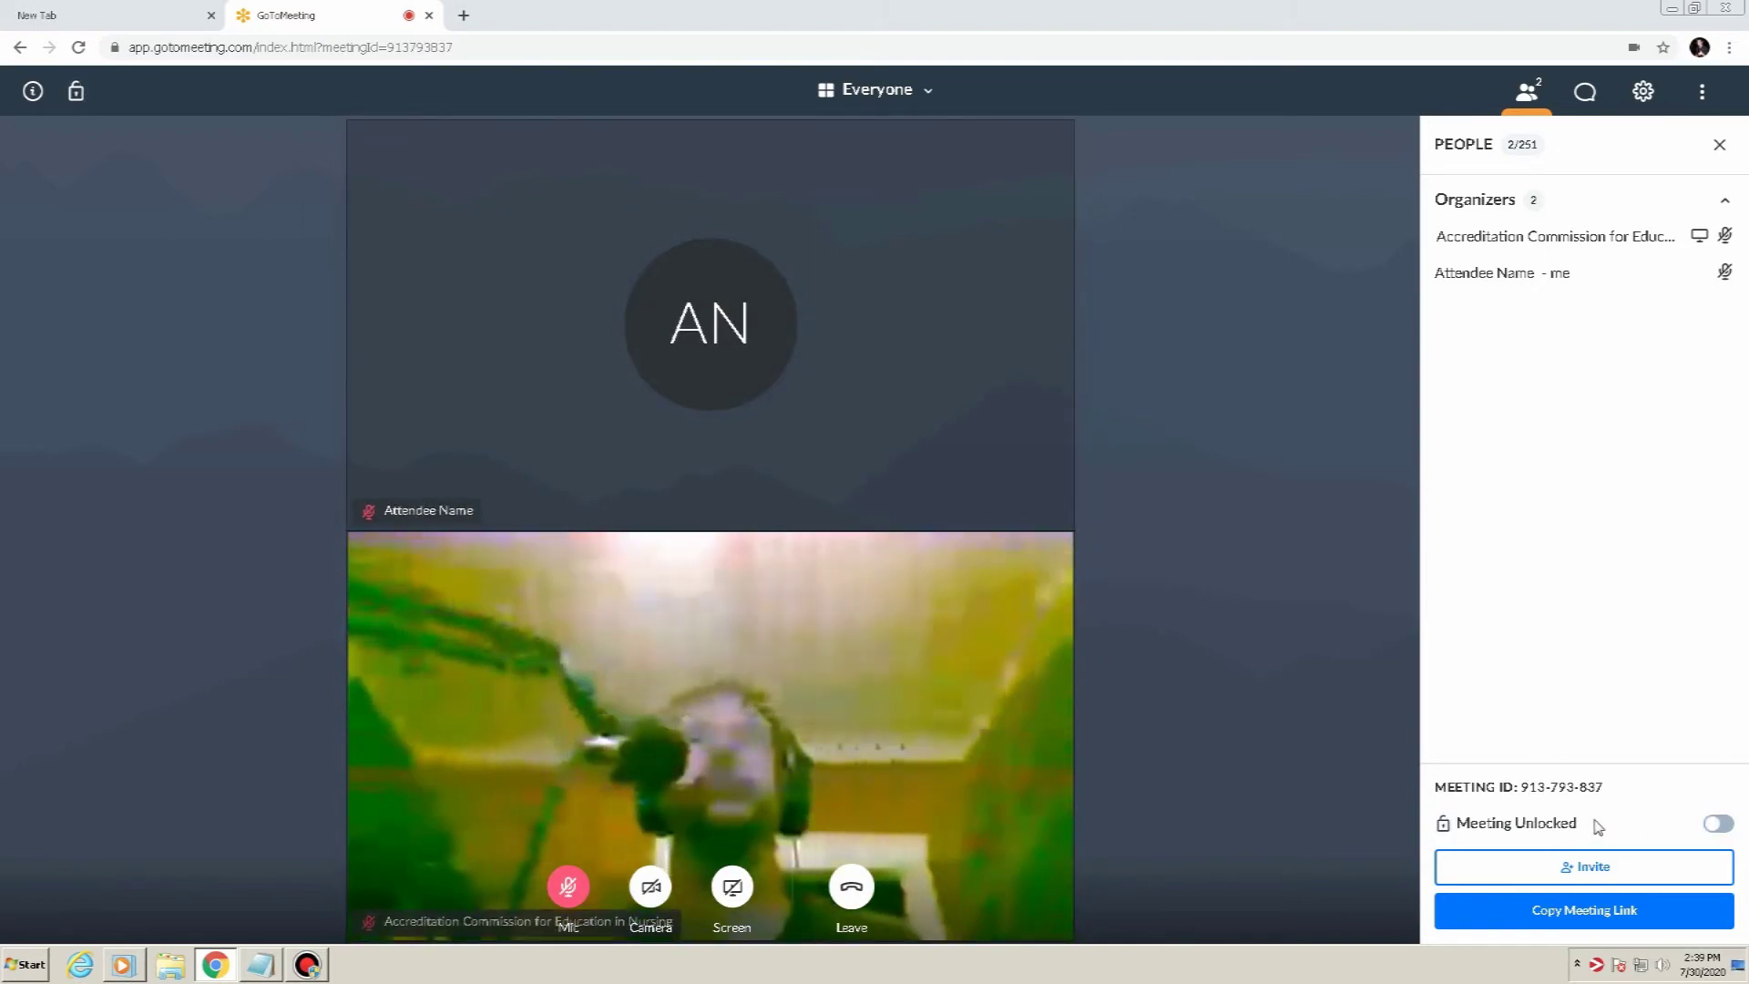
{"action": "left_click", "coordinate": [1528, 97]}
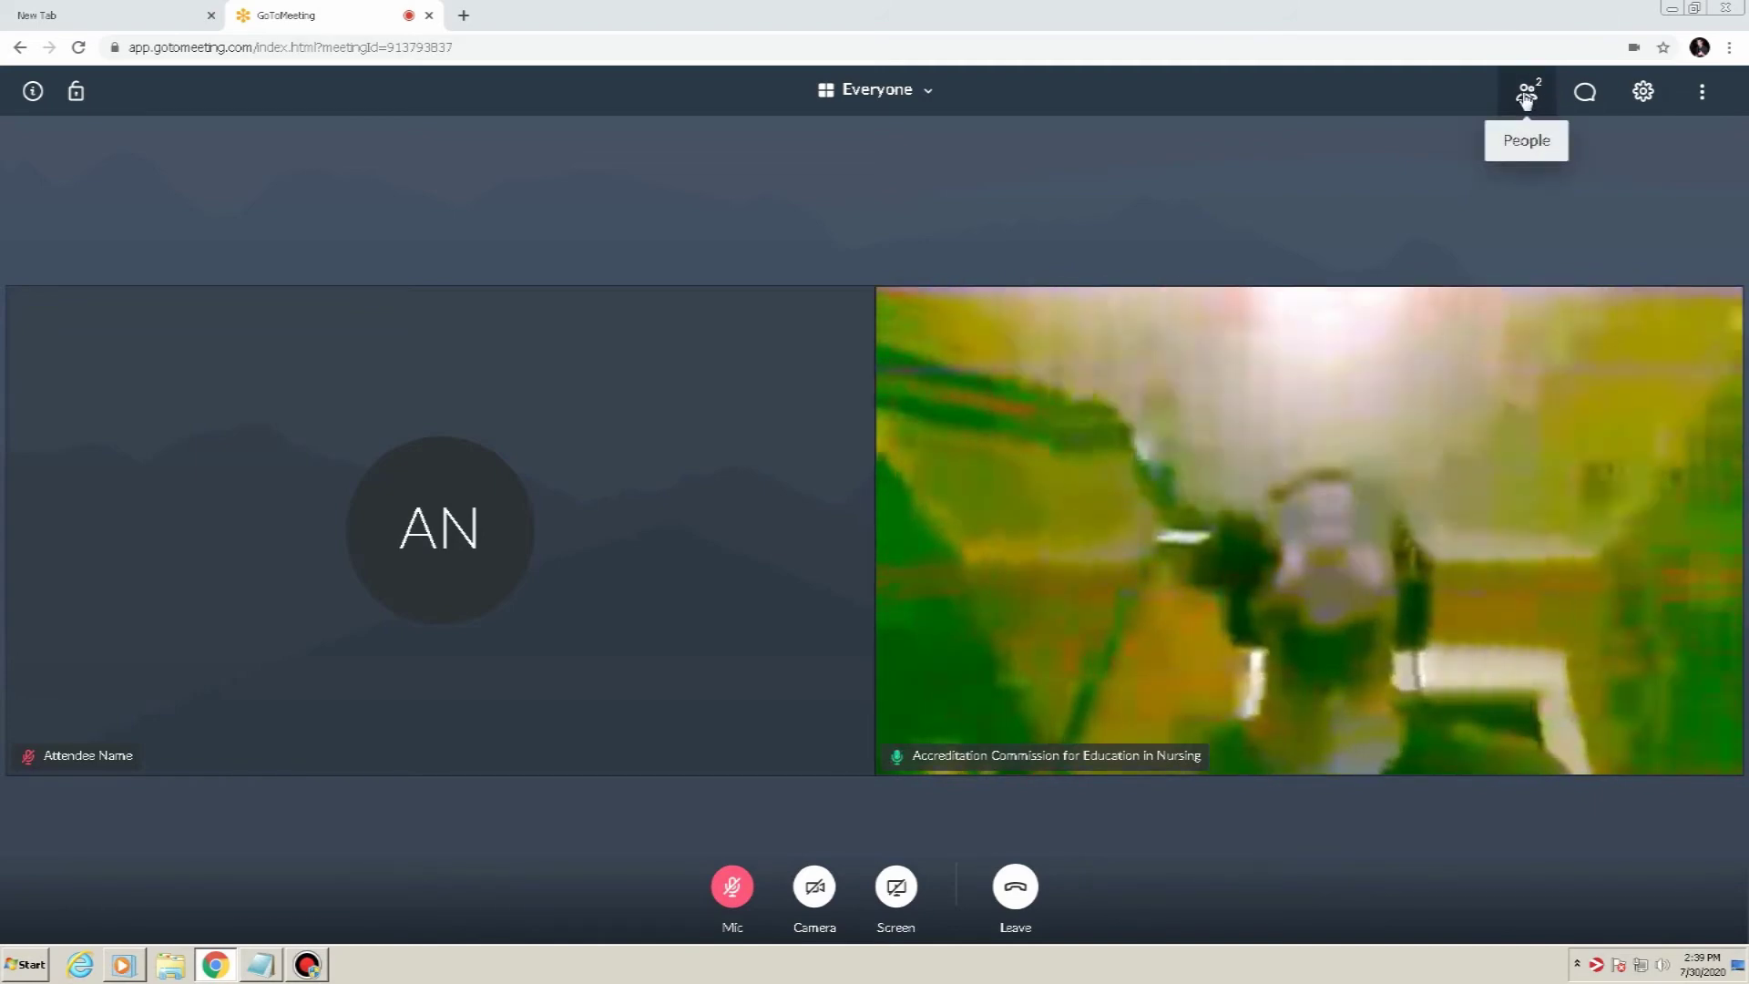
{"action": "left_click", "coordinate": [1525, 95]}
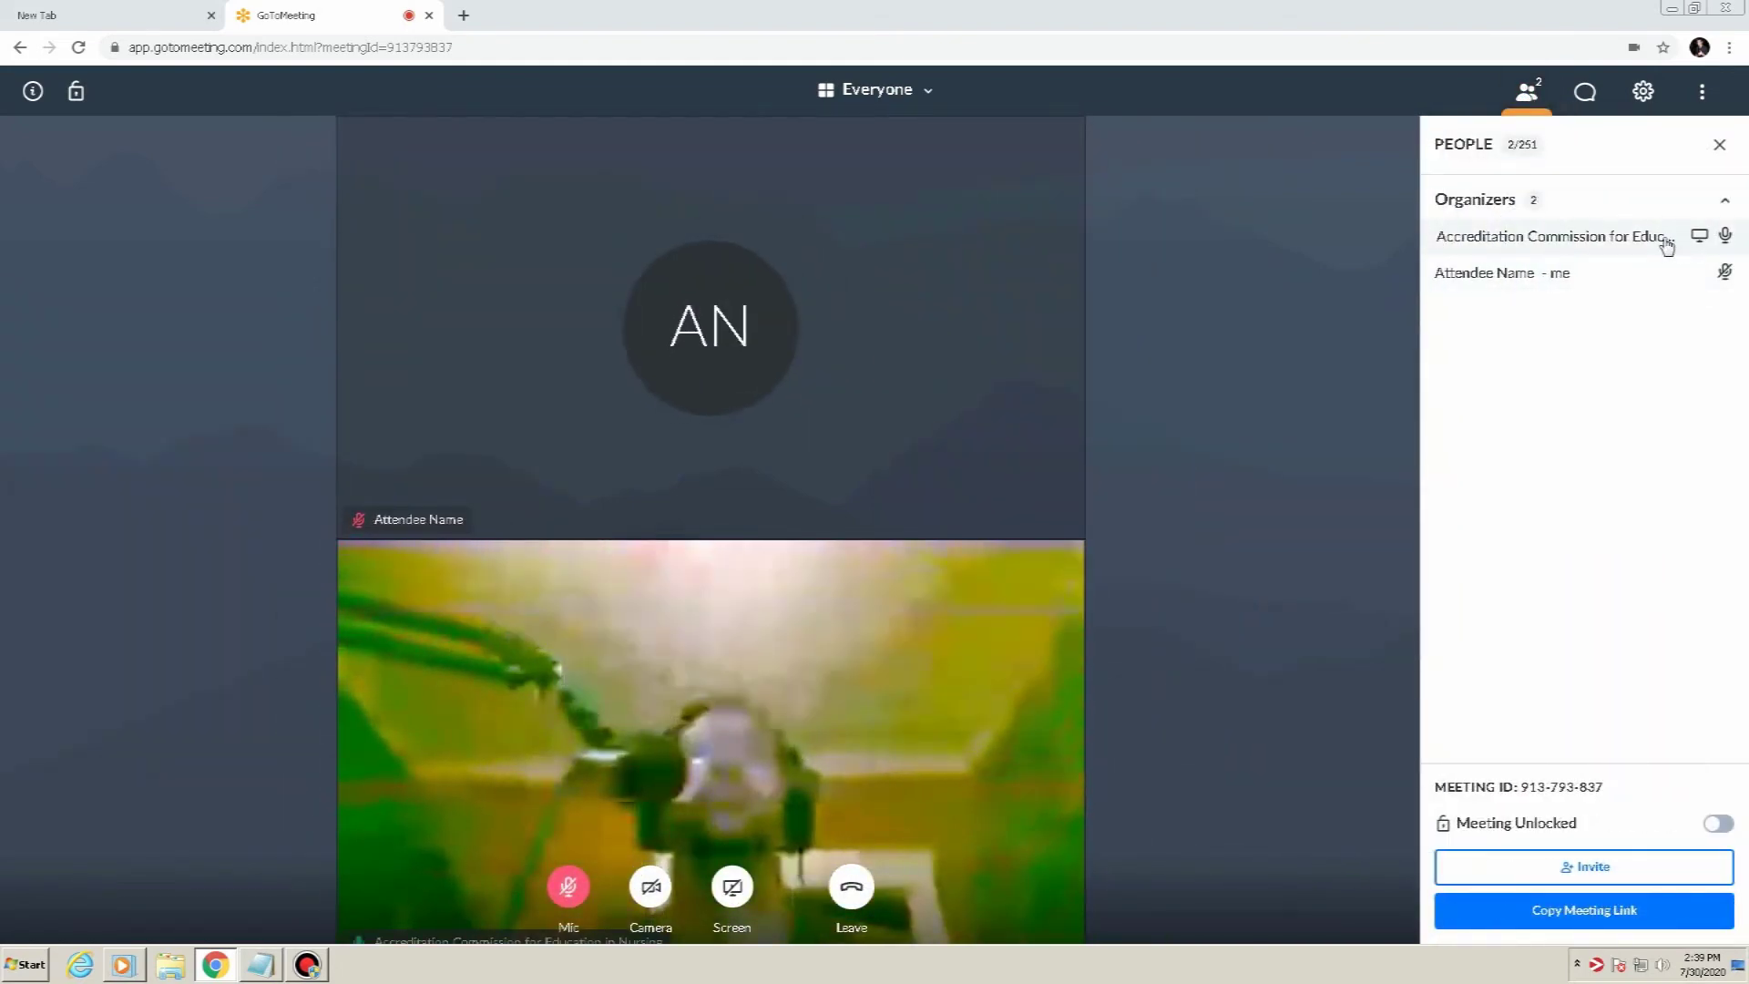
Mute the Accreditation Commission for Education in Nursing organizer participant
{"action": "right_click", "coordinate": [1667, 246]}
{"action": "left_click", "coordinate": [1520, 240]}
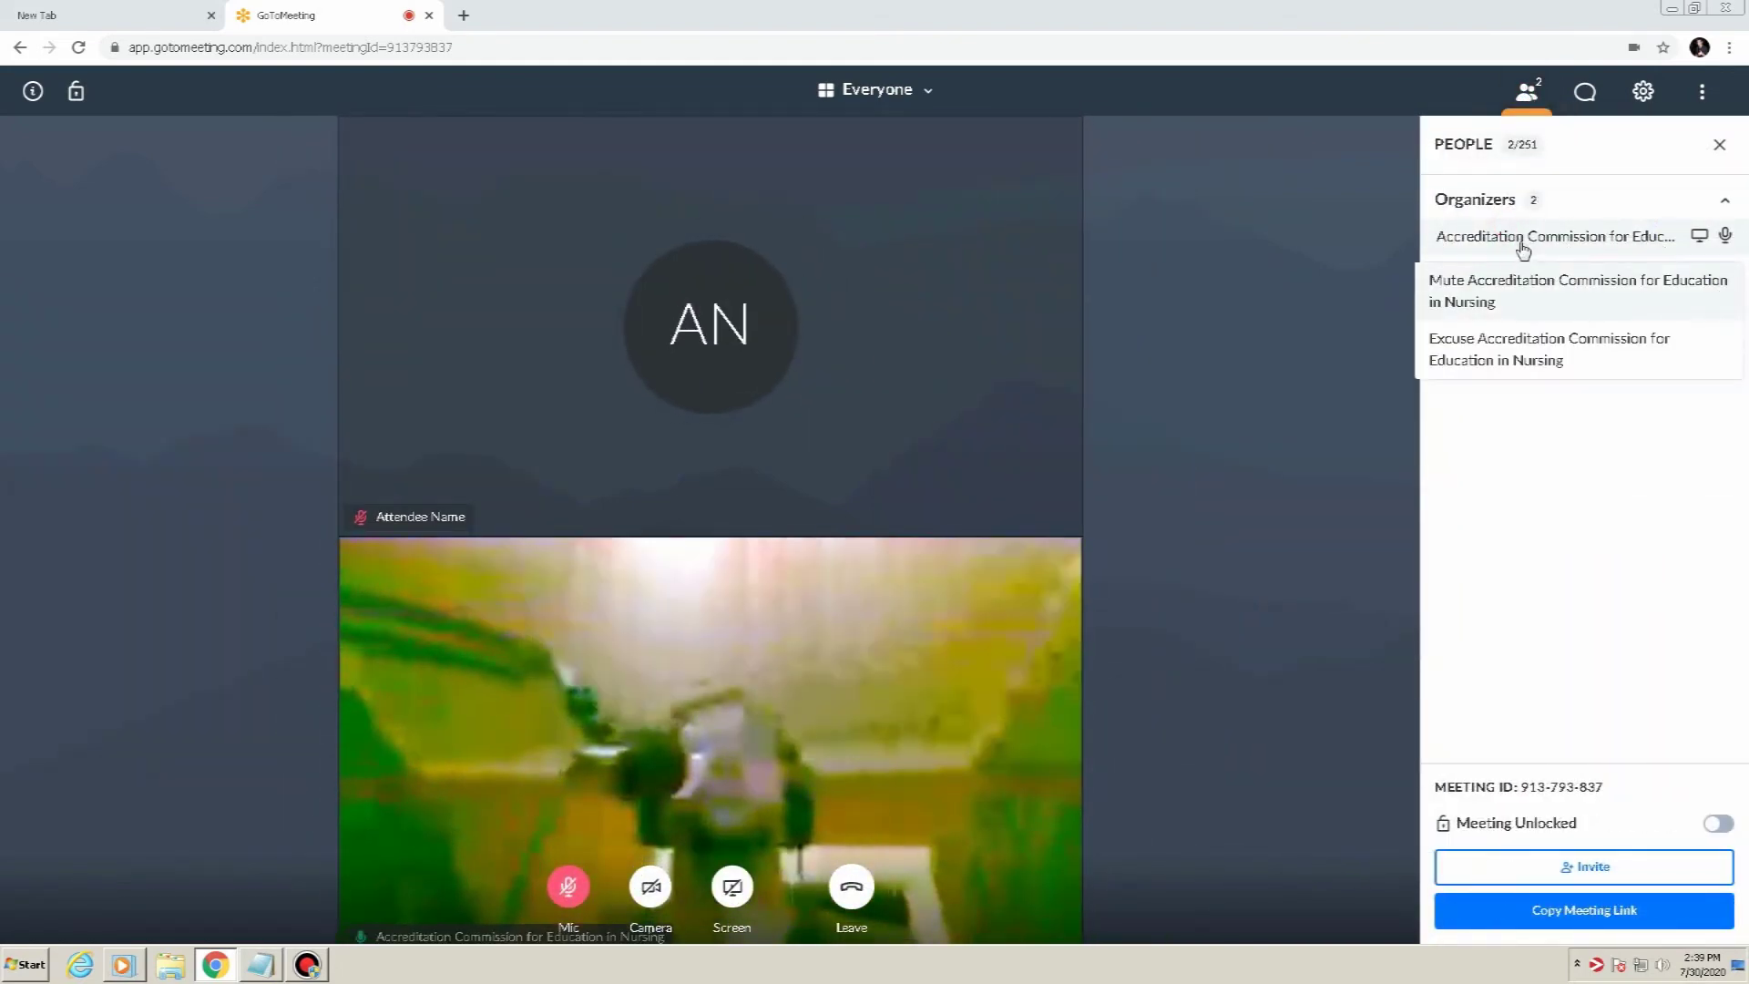
{"action": "left_click", "coordinate": [1571, 297]}
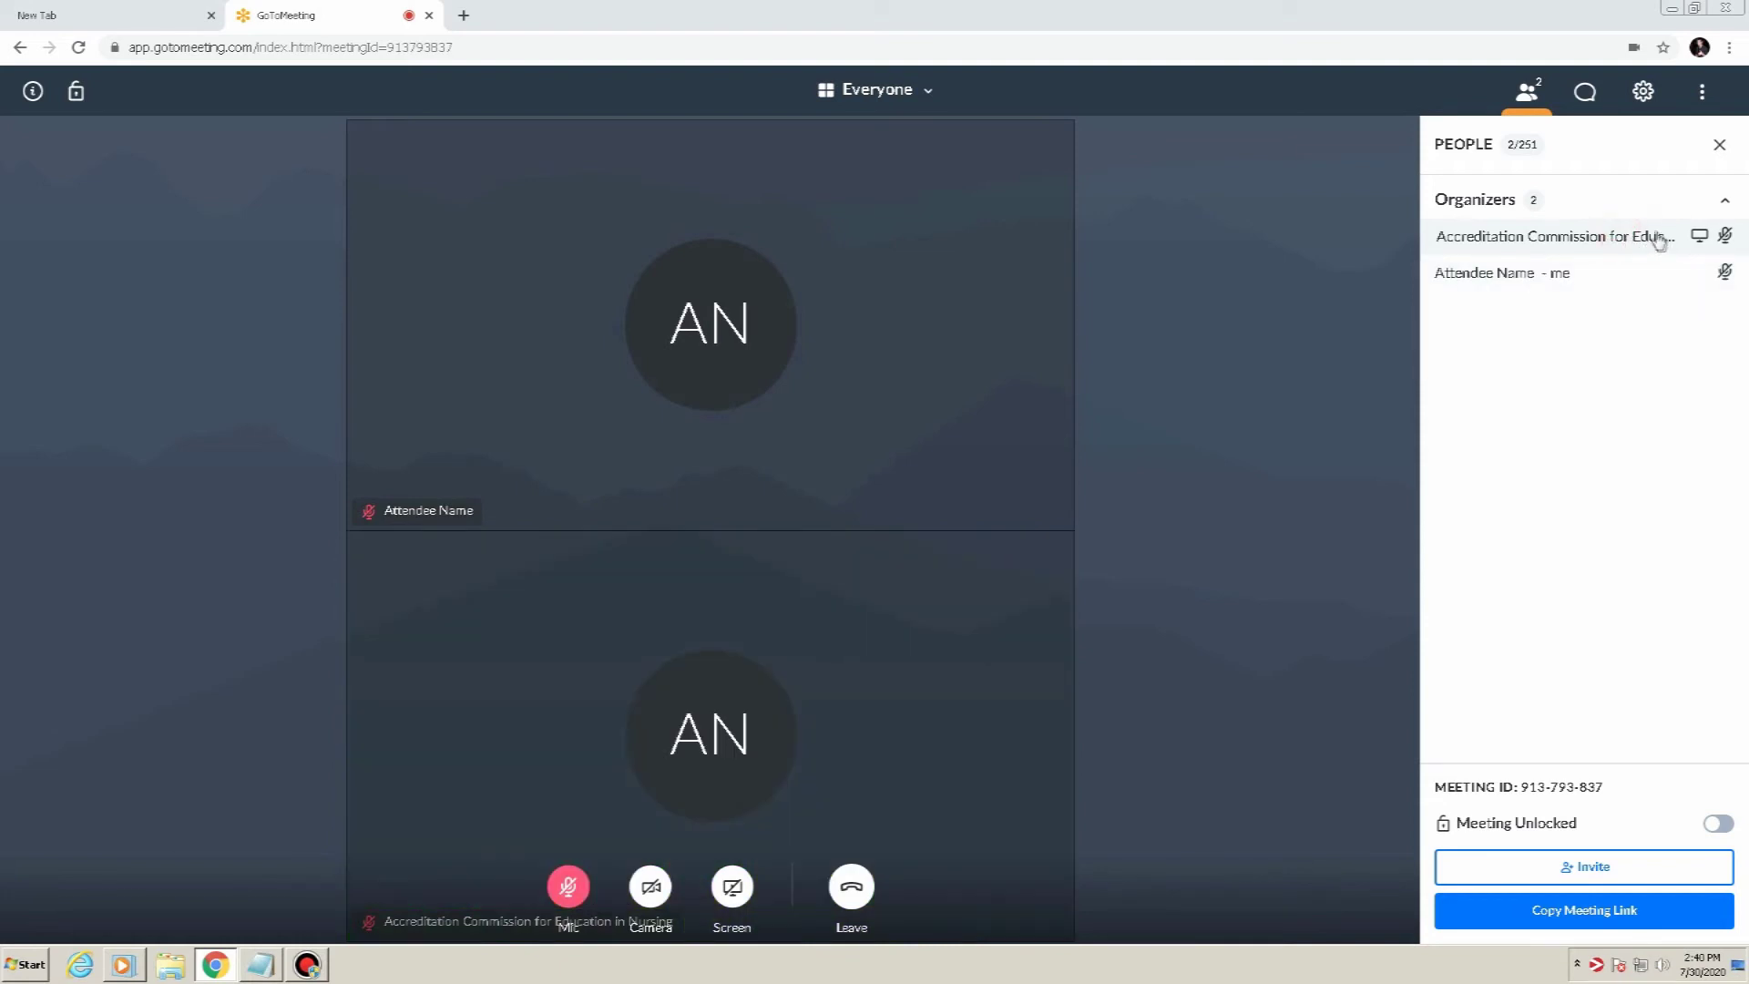
{"action": "left_click", "coordinate": [1724, 203]}
Toggle the participants panel and expand the Organizers list to find your own entry
{"action": "left_click", "coordinate": [1725, 206]}
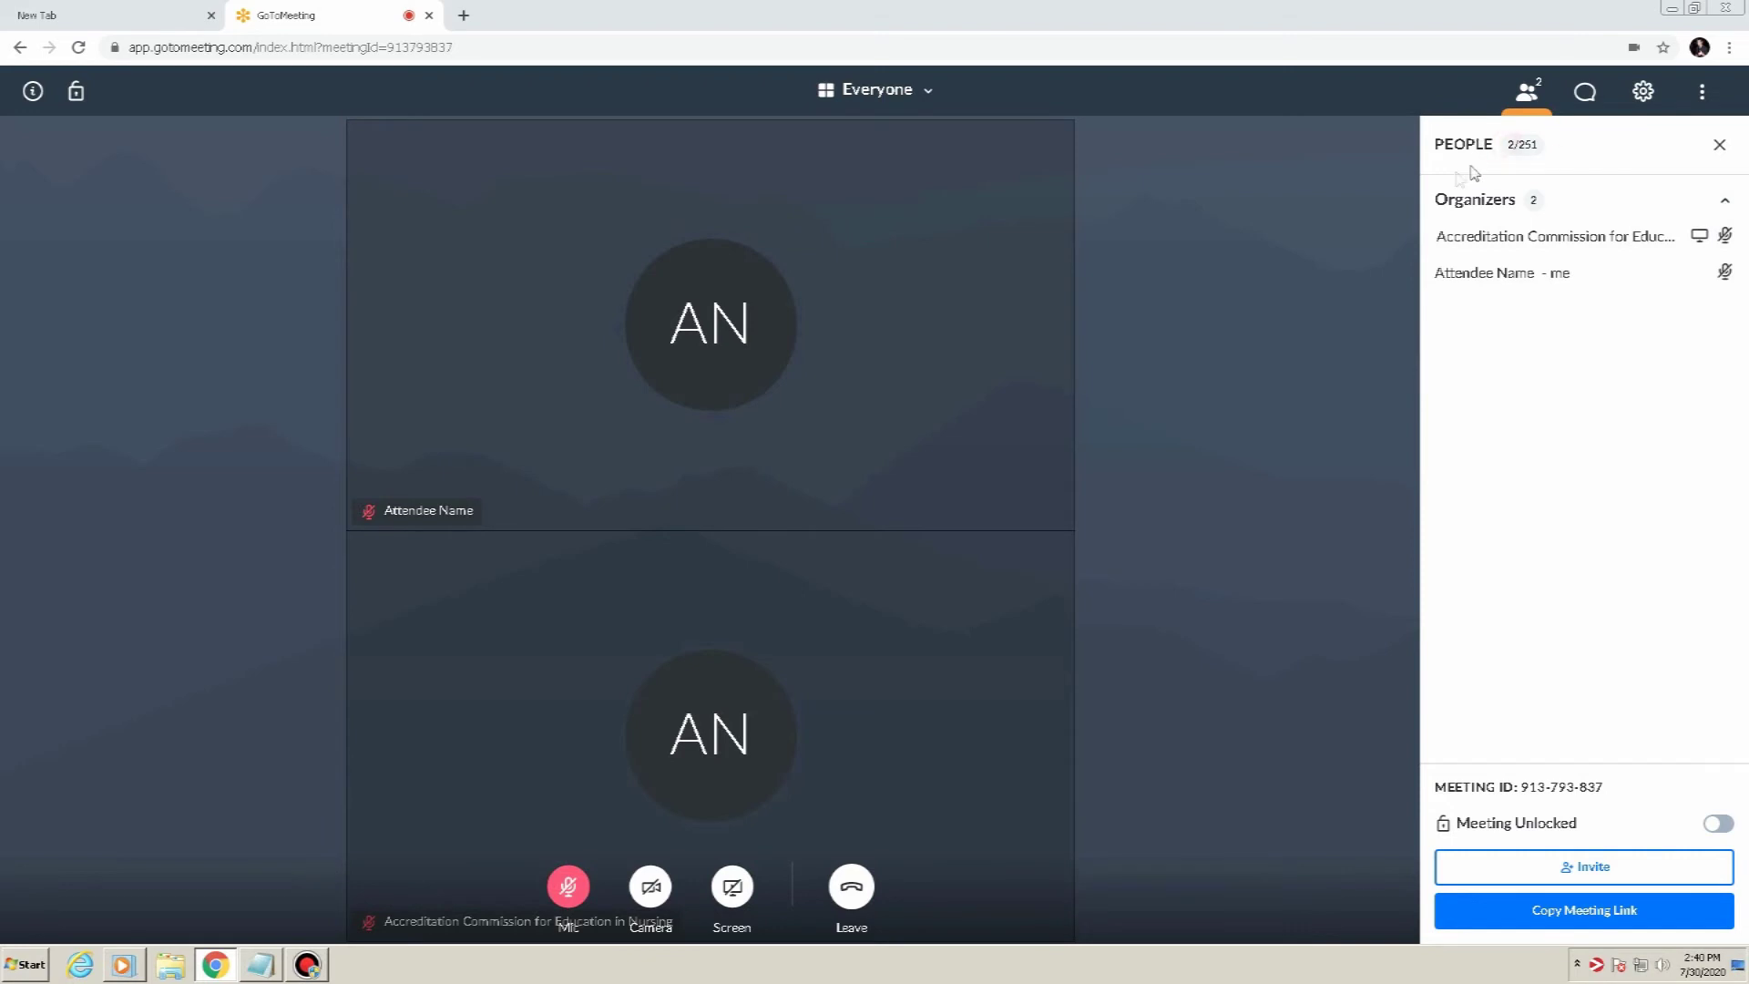
{"action": "left_click", "coordinate": [1527, 94]}
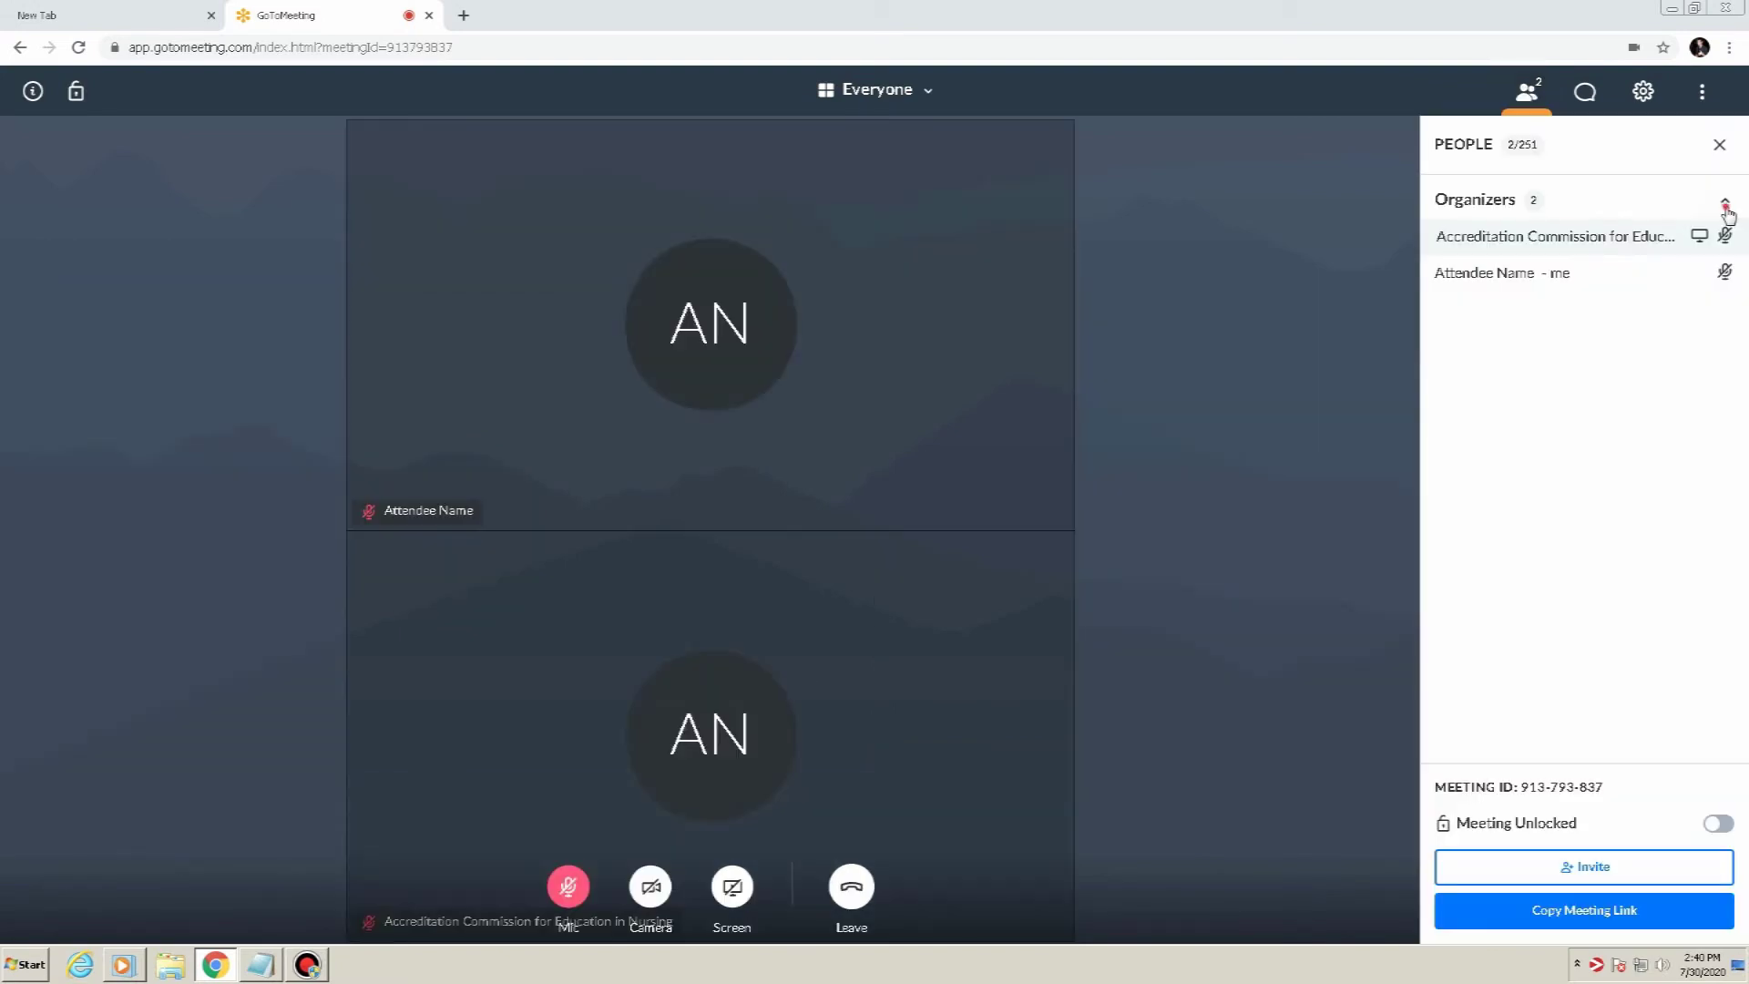
{"action": "left_click", "coordinate": [1726, 206]}
{"action": "left_click", "coordinate": [1726, 206]}
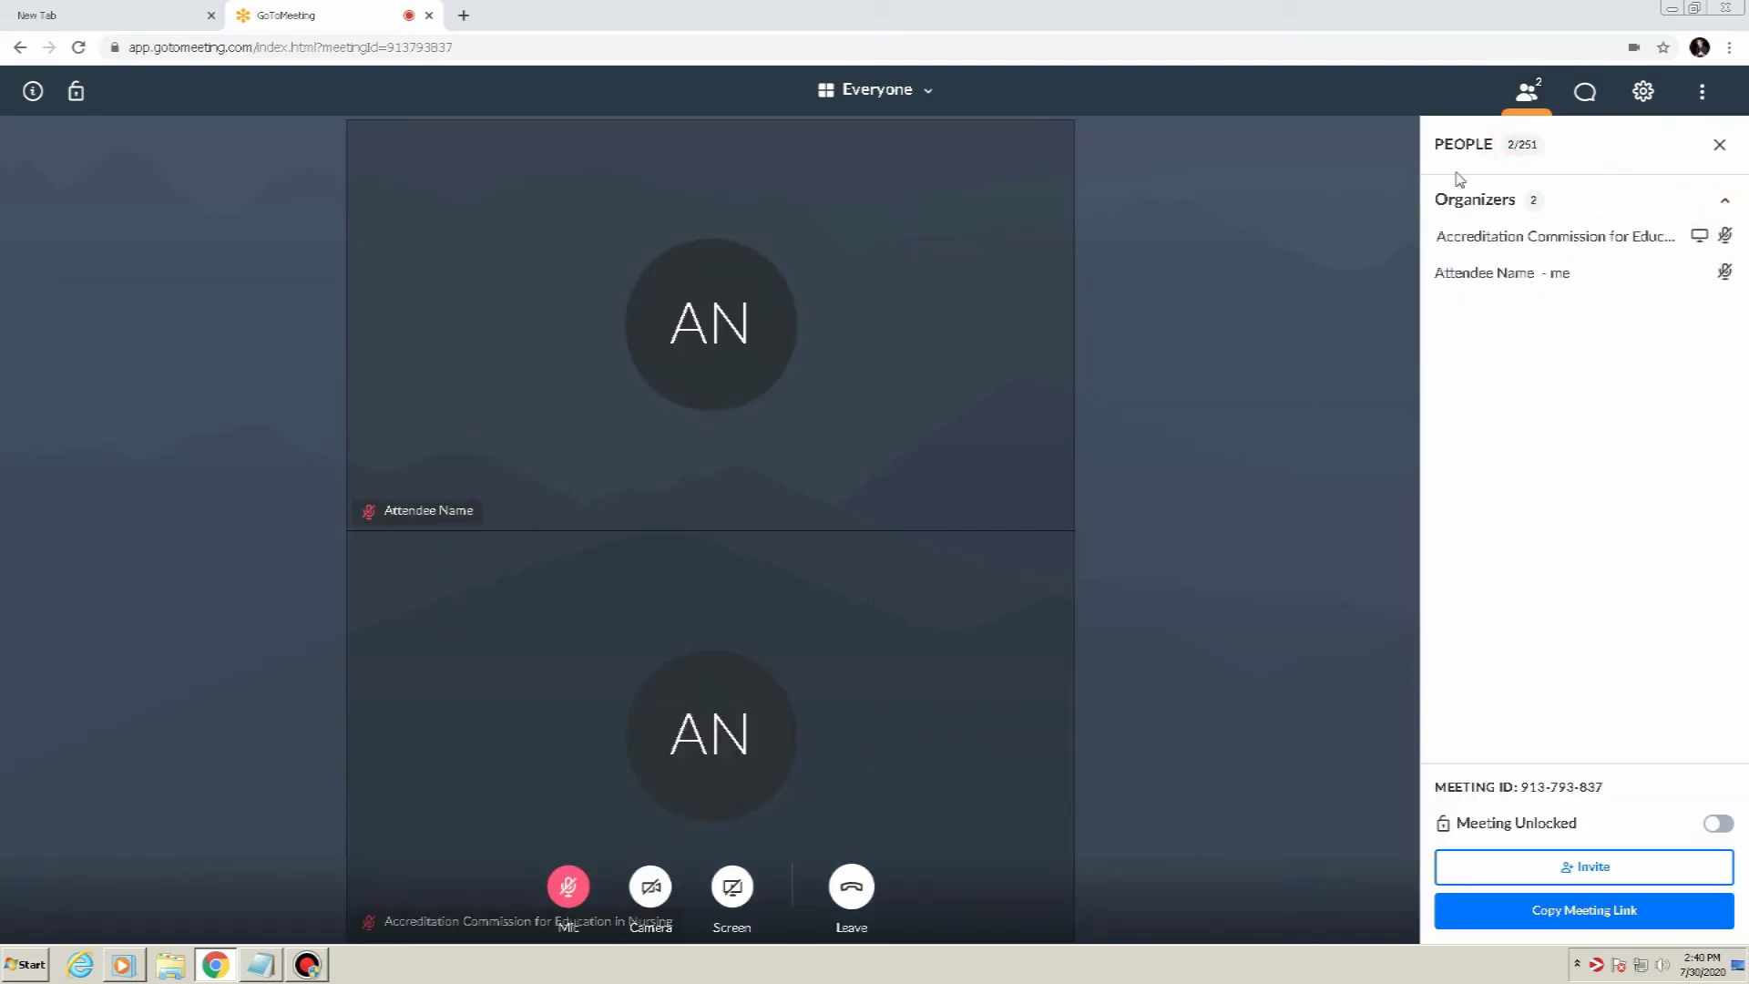
{"action": "left_click", "coordinate": [1527, 97]}
{"action": "left_click", "coordinate": [1527, 96]}
Make your own attendee entry the meeting presenter and confirm with Yes
{"action": "left_click", "coordinate": [1533, 278]}
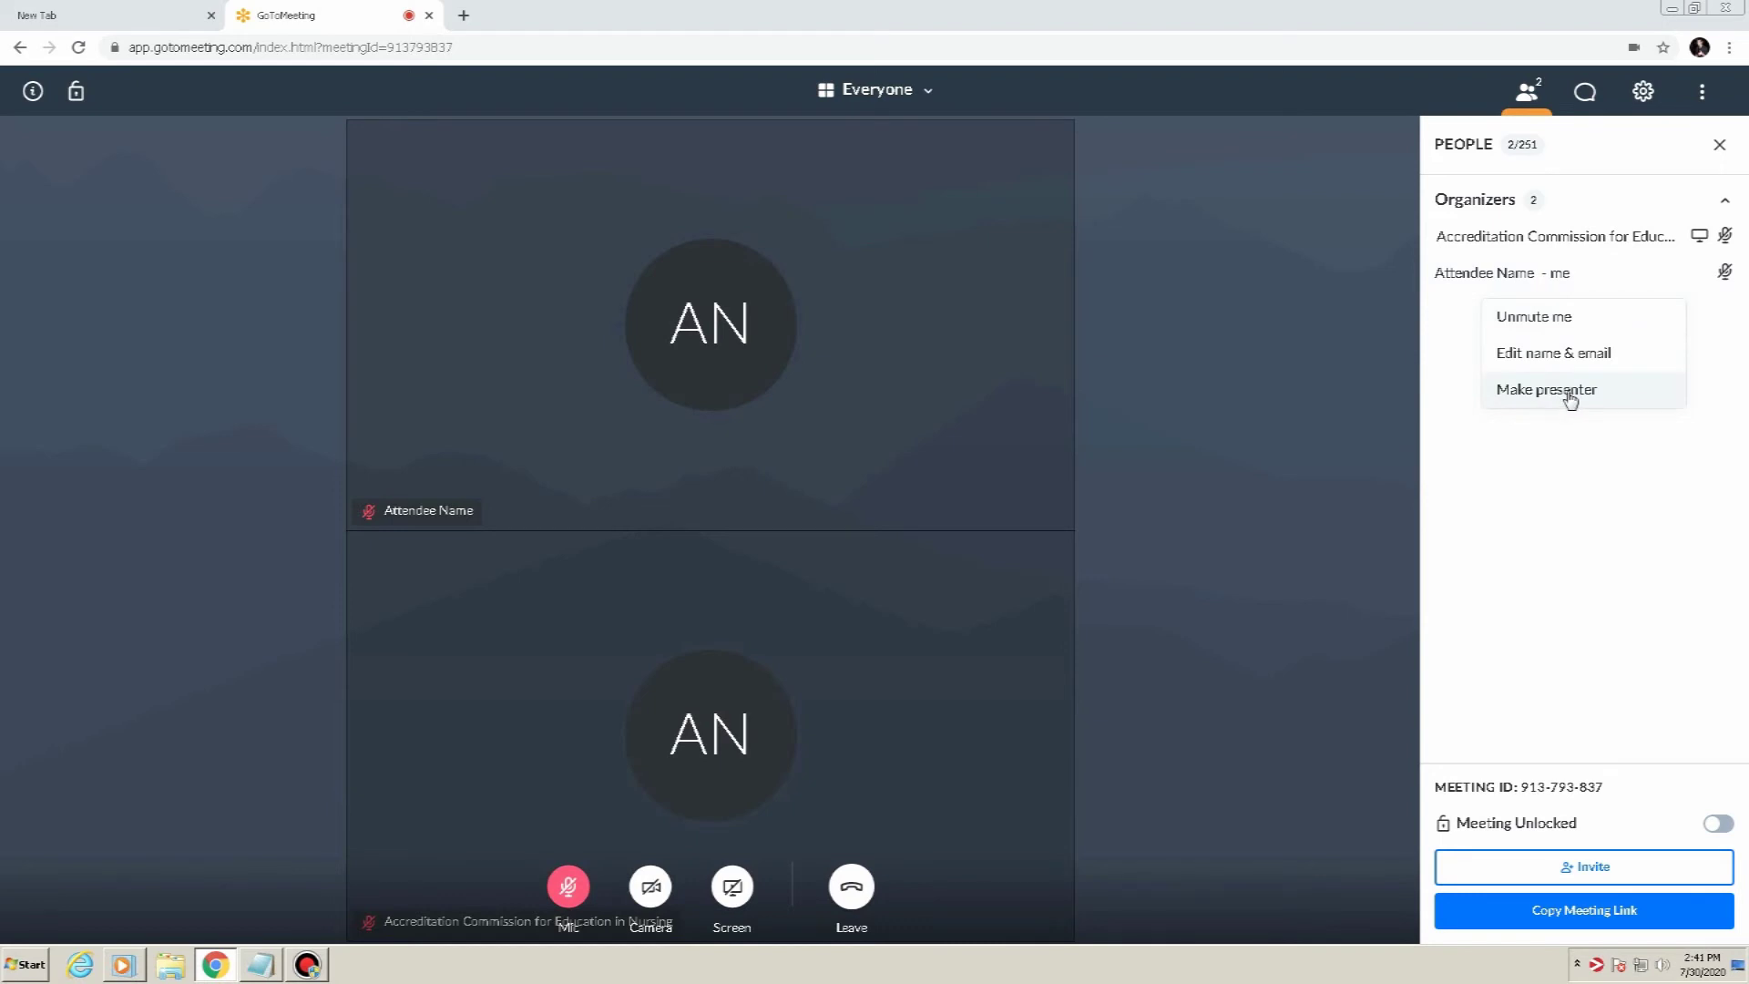
{"action": "left_click", "coordinate": [1565, 401]}
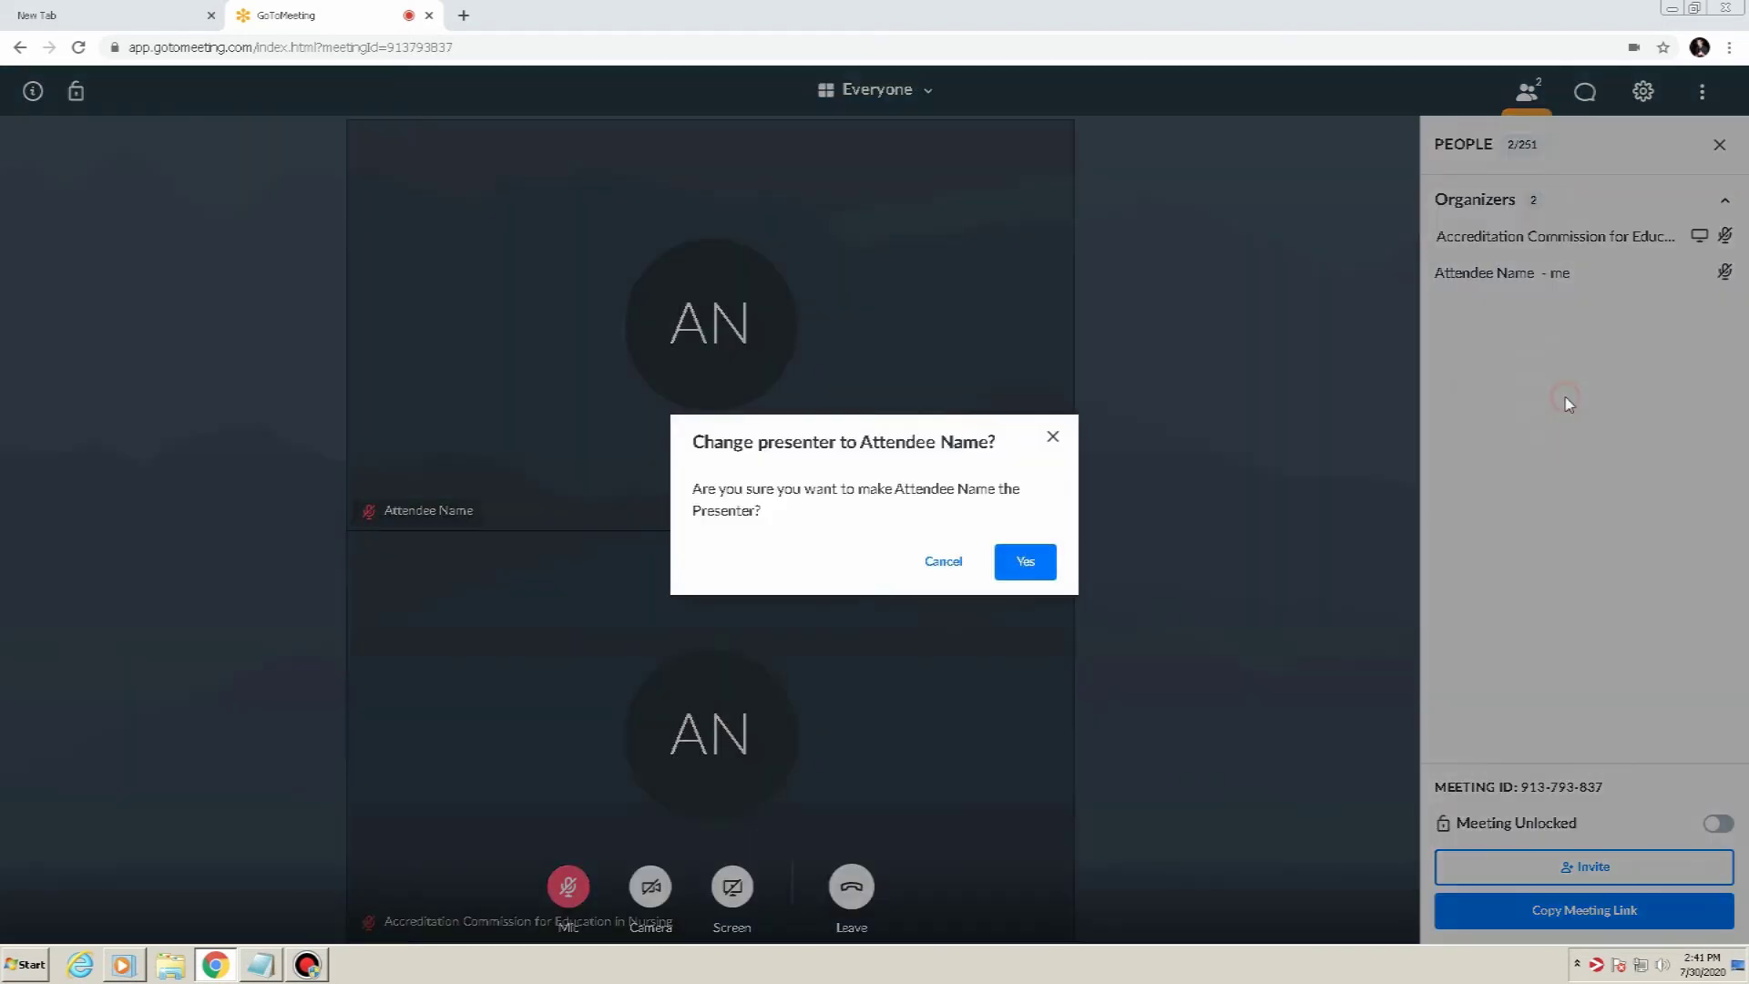
{"action": "left_click", "coordinate": [1026, 563]}
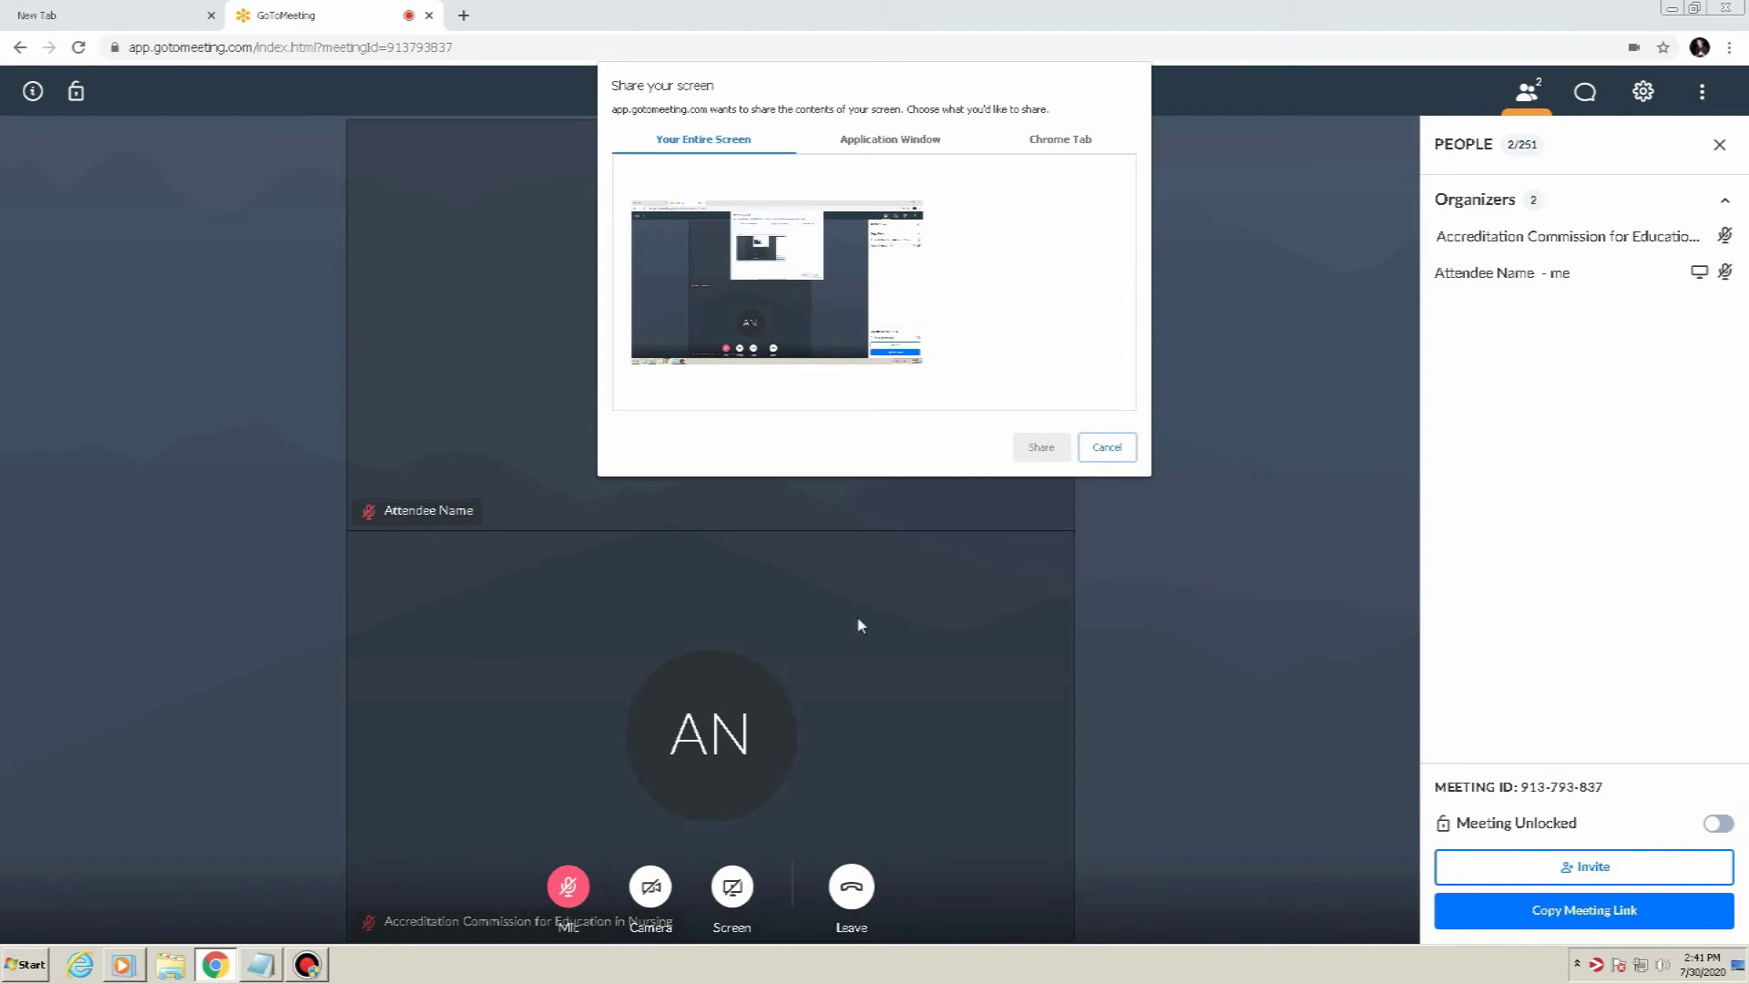
Share the GoToMeeting browser window from the picker's Application Window tab
{"action": "left_click", "coordinate": [1102, 450]}
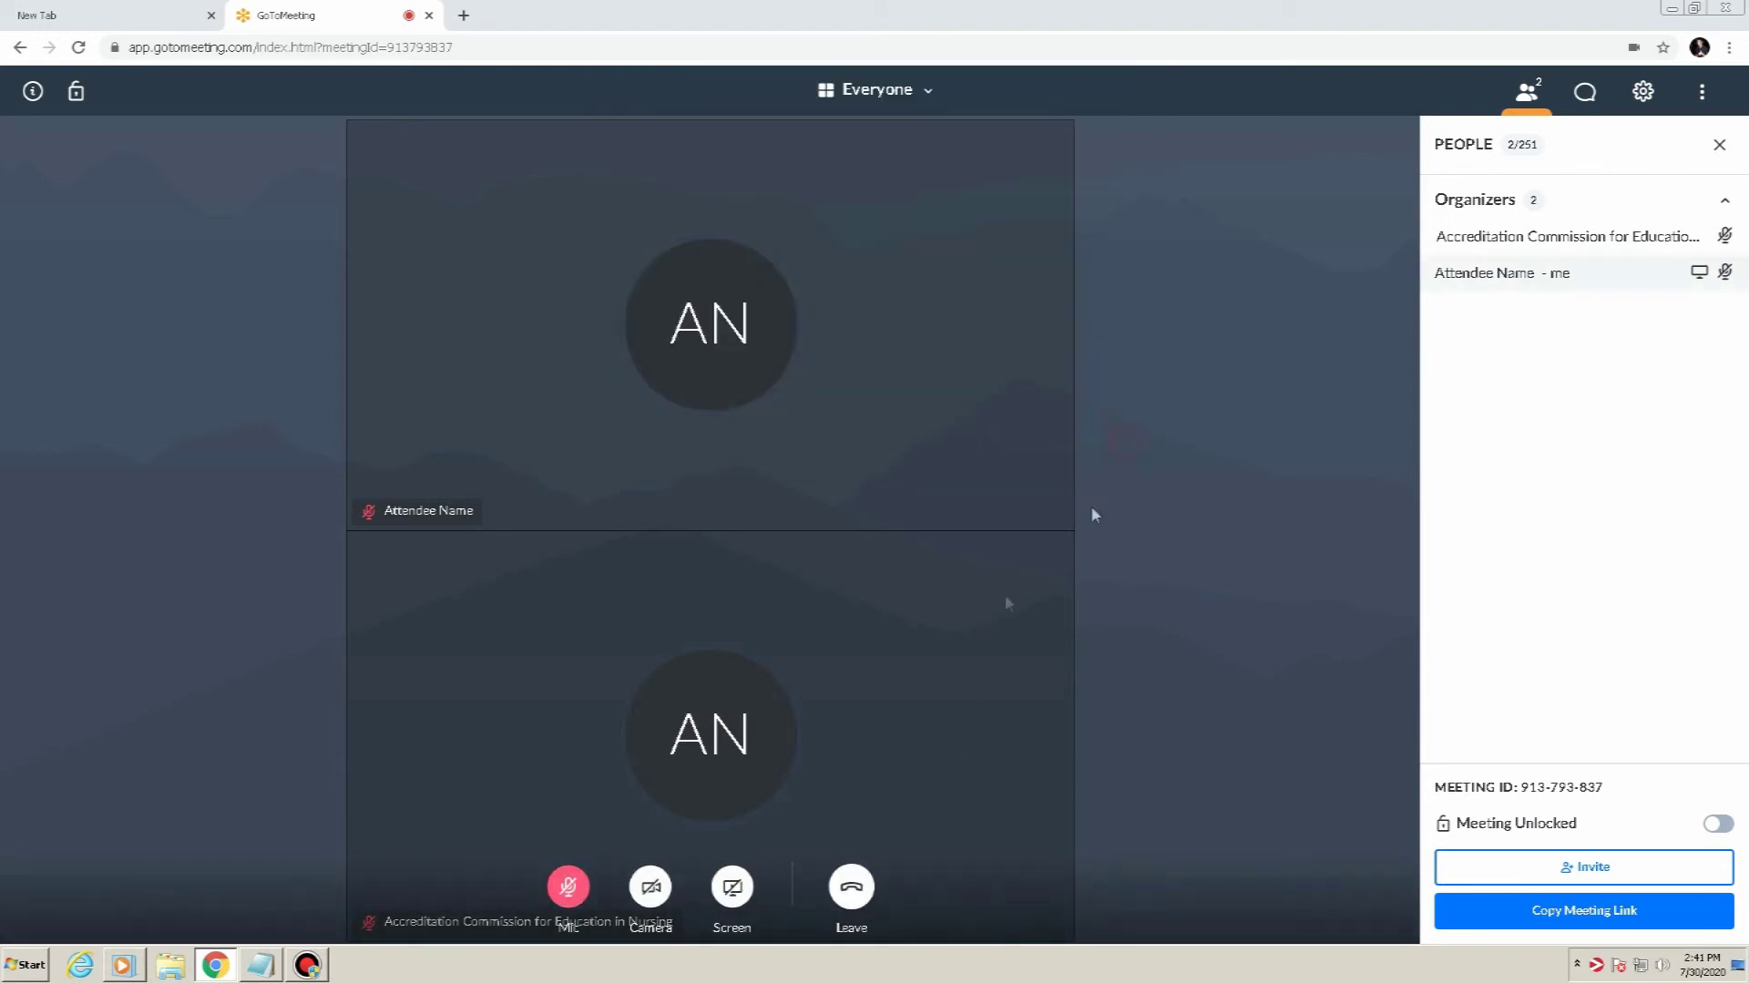
{"action": "left_click", "coordinate": [734, 899]}
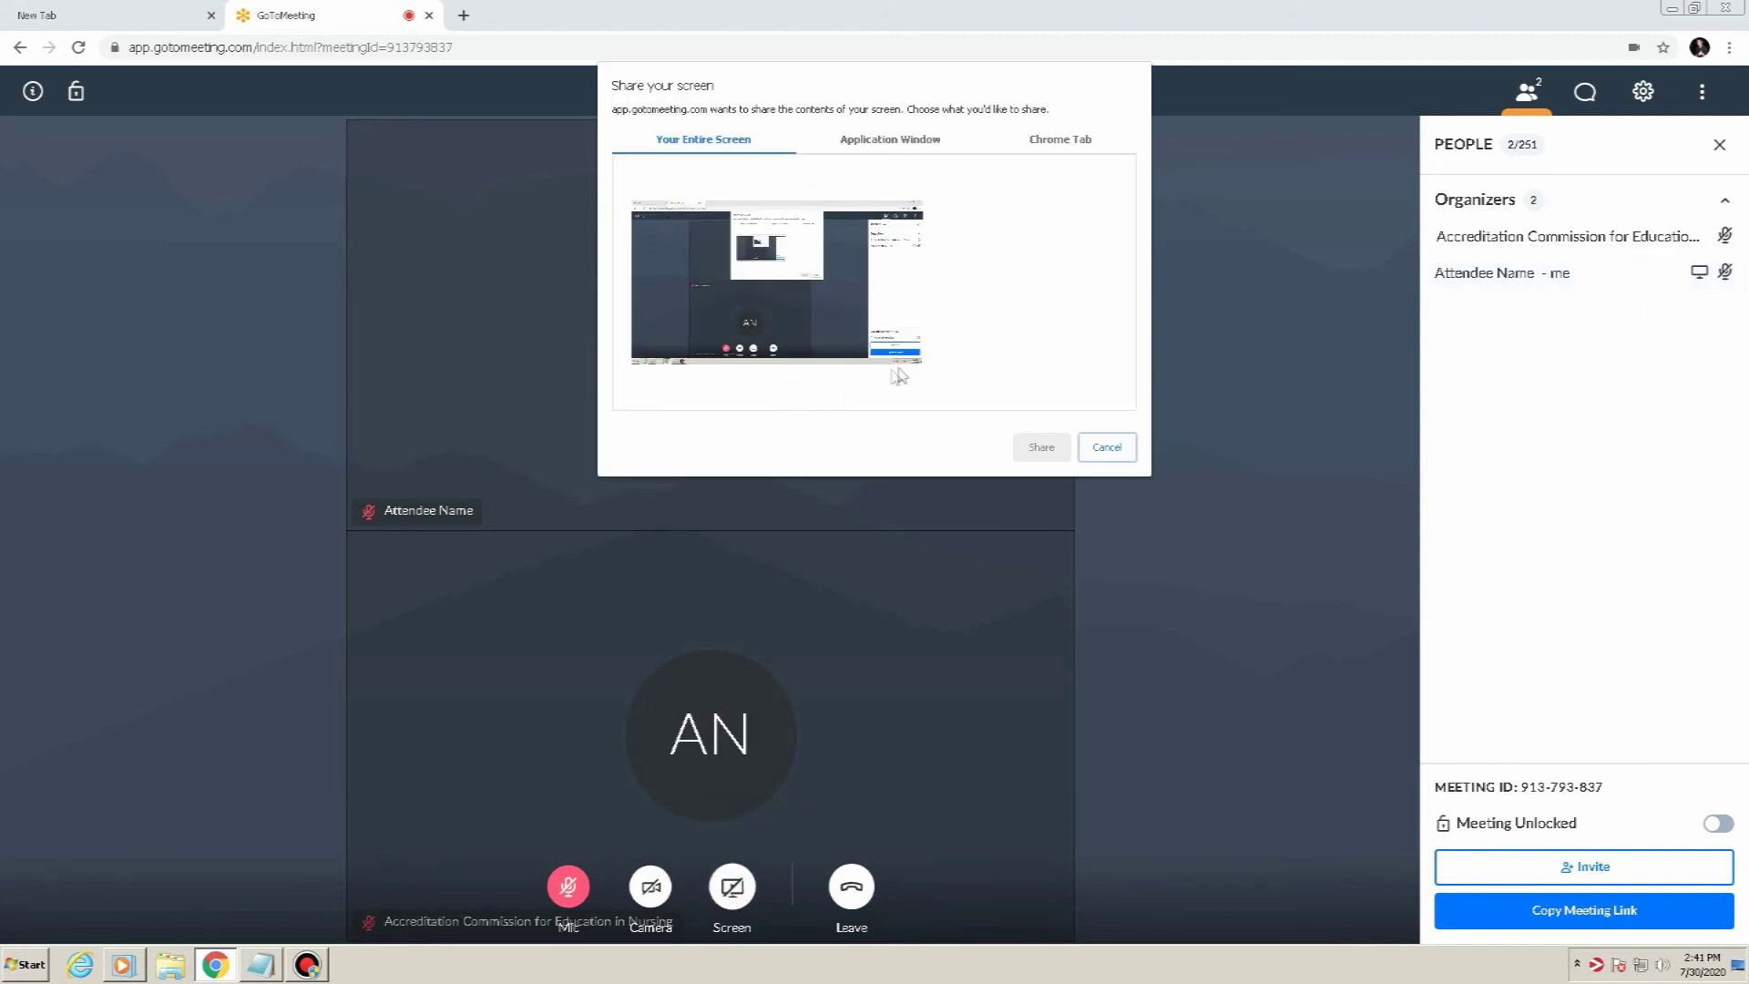
{"action": "left_click", "coordinate": [913, 142]}
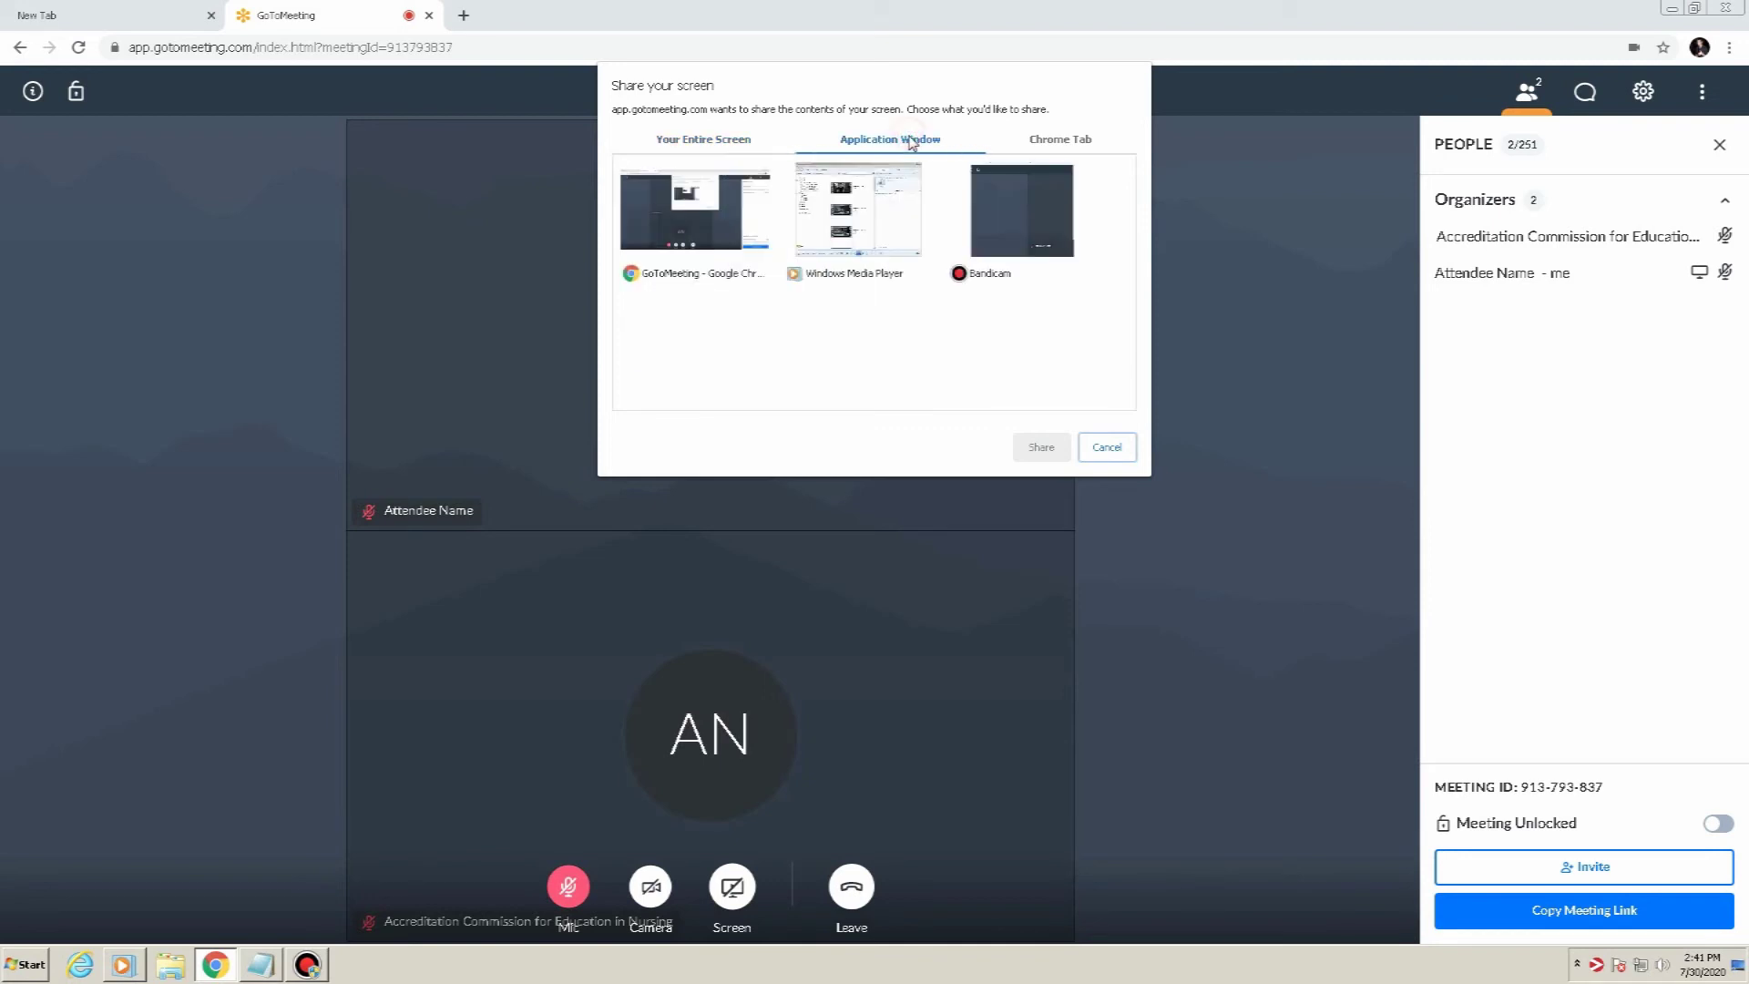
{"action": "left_click", "coordinate": [1050, 146]}
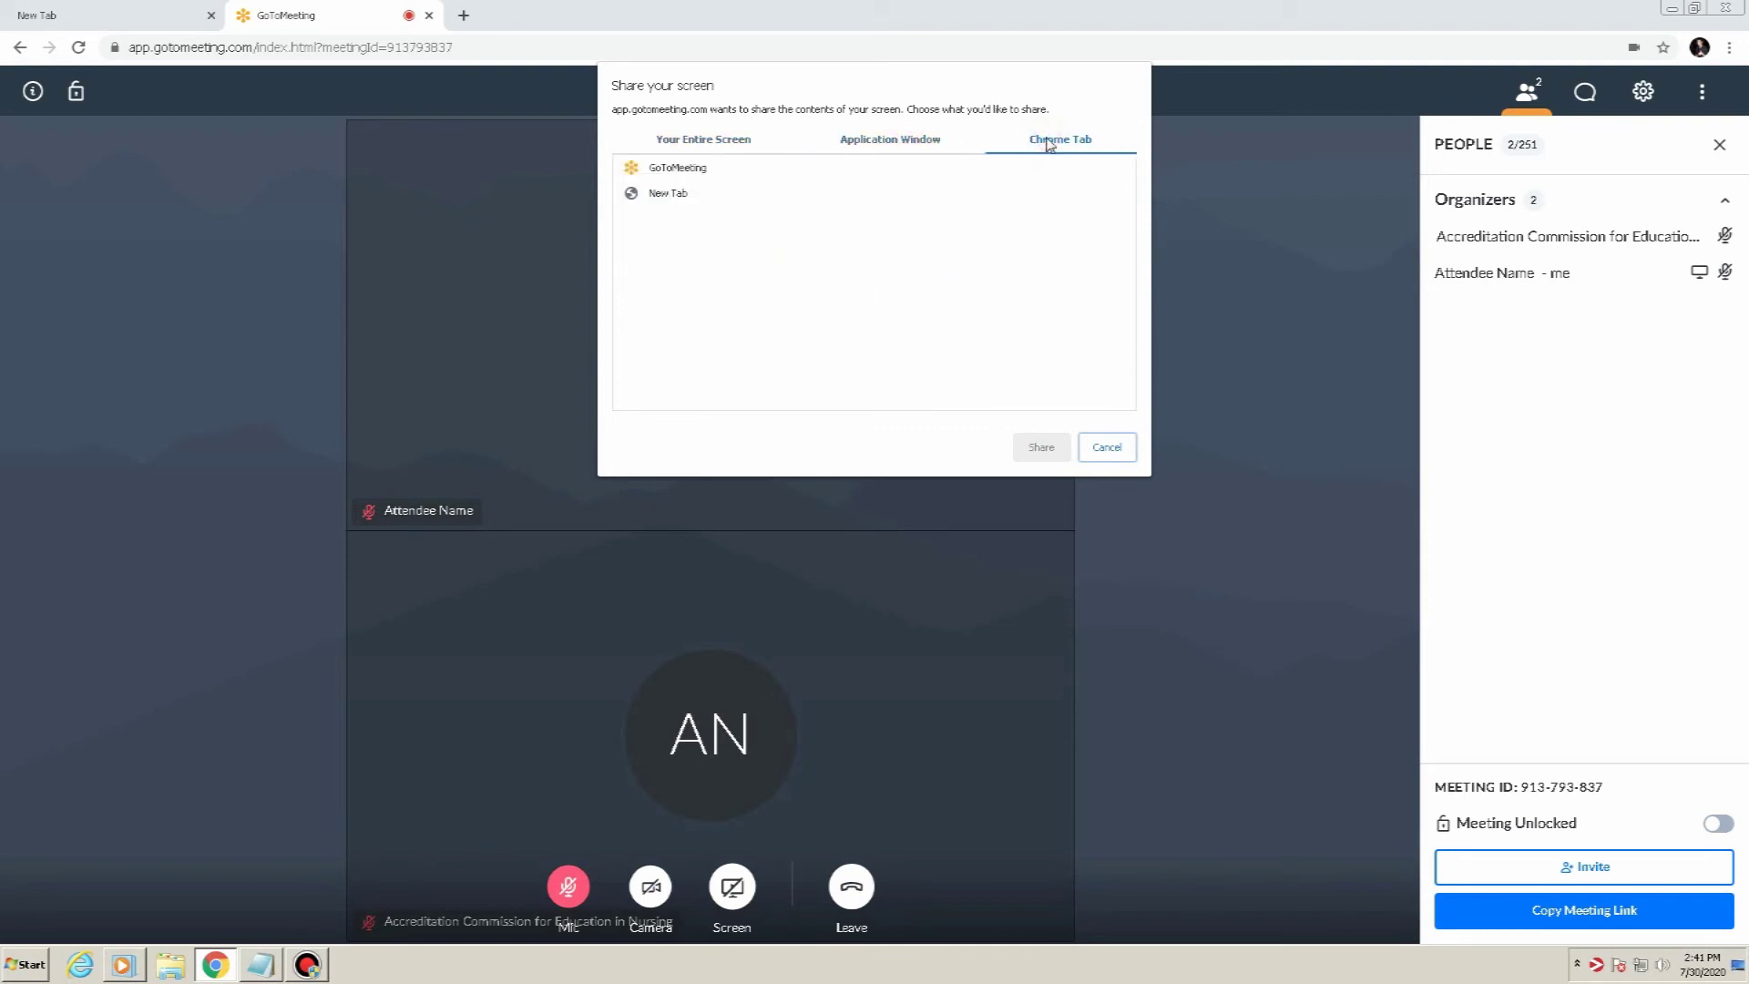
{"action": "left_click", "coordinate": [691, 148]}
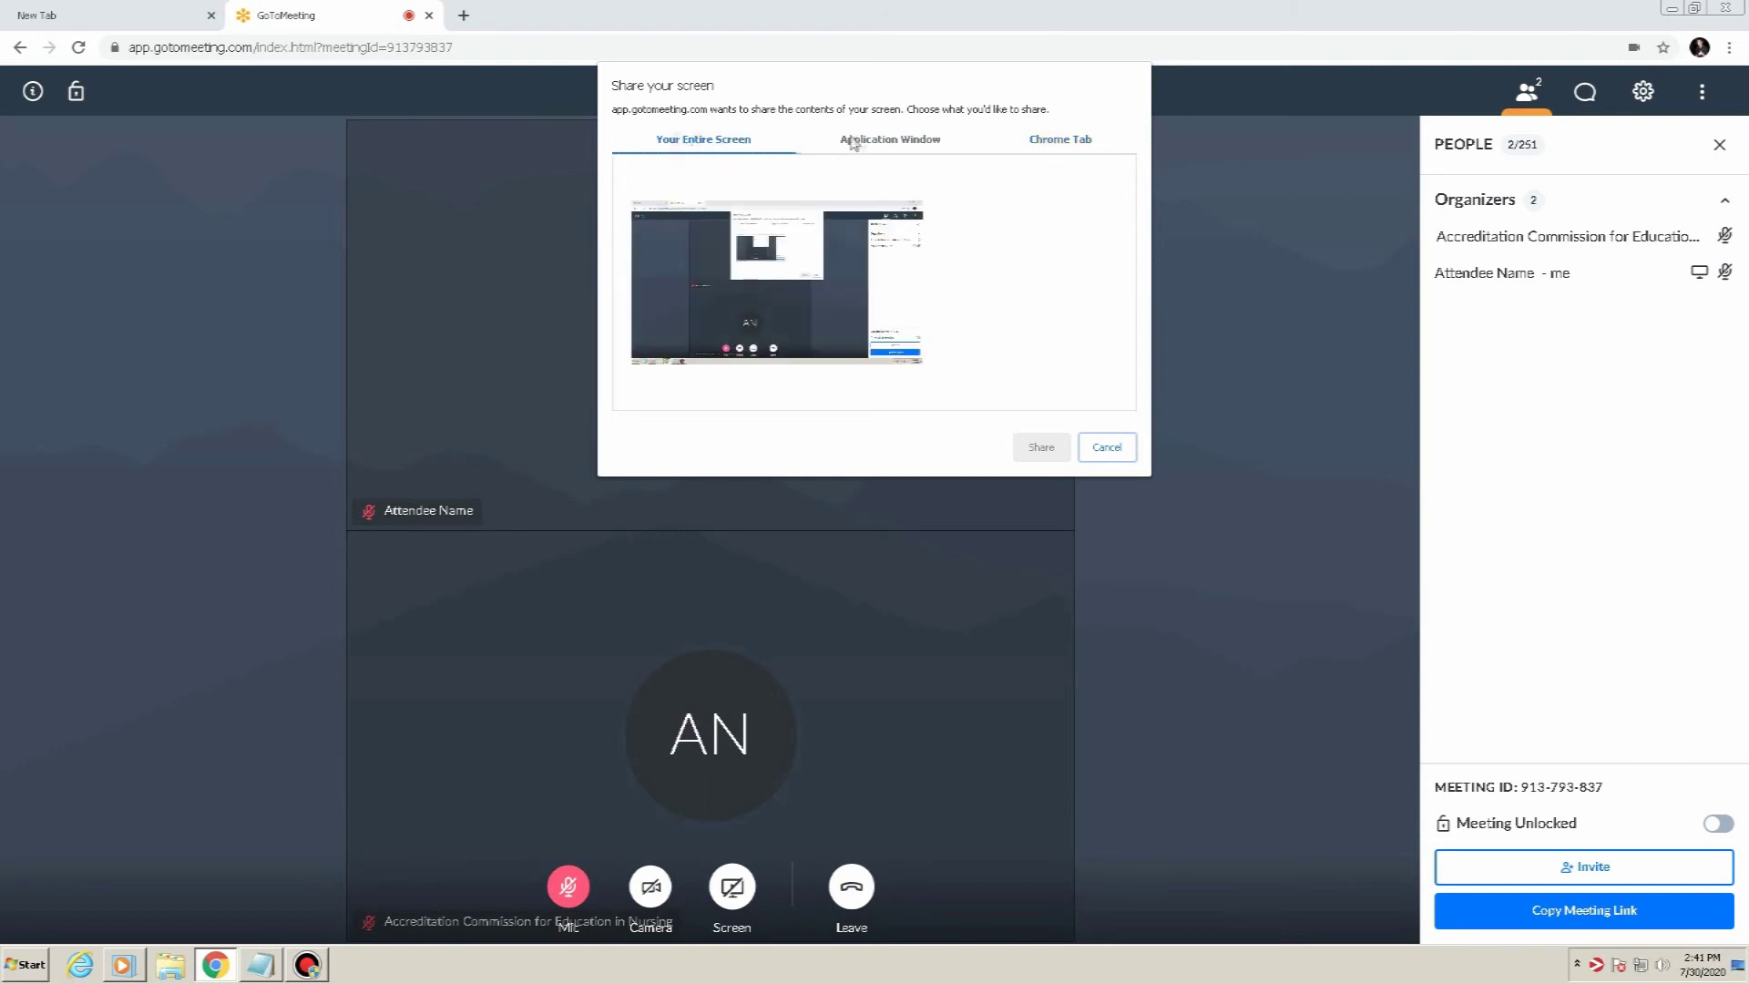
{"action": "left_click", "coordinate": [880, 137]}
{"action": "left_click", "coordinate": [694, 211]}
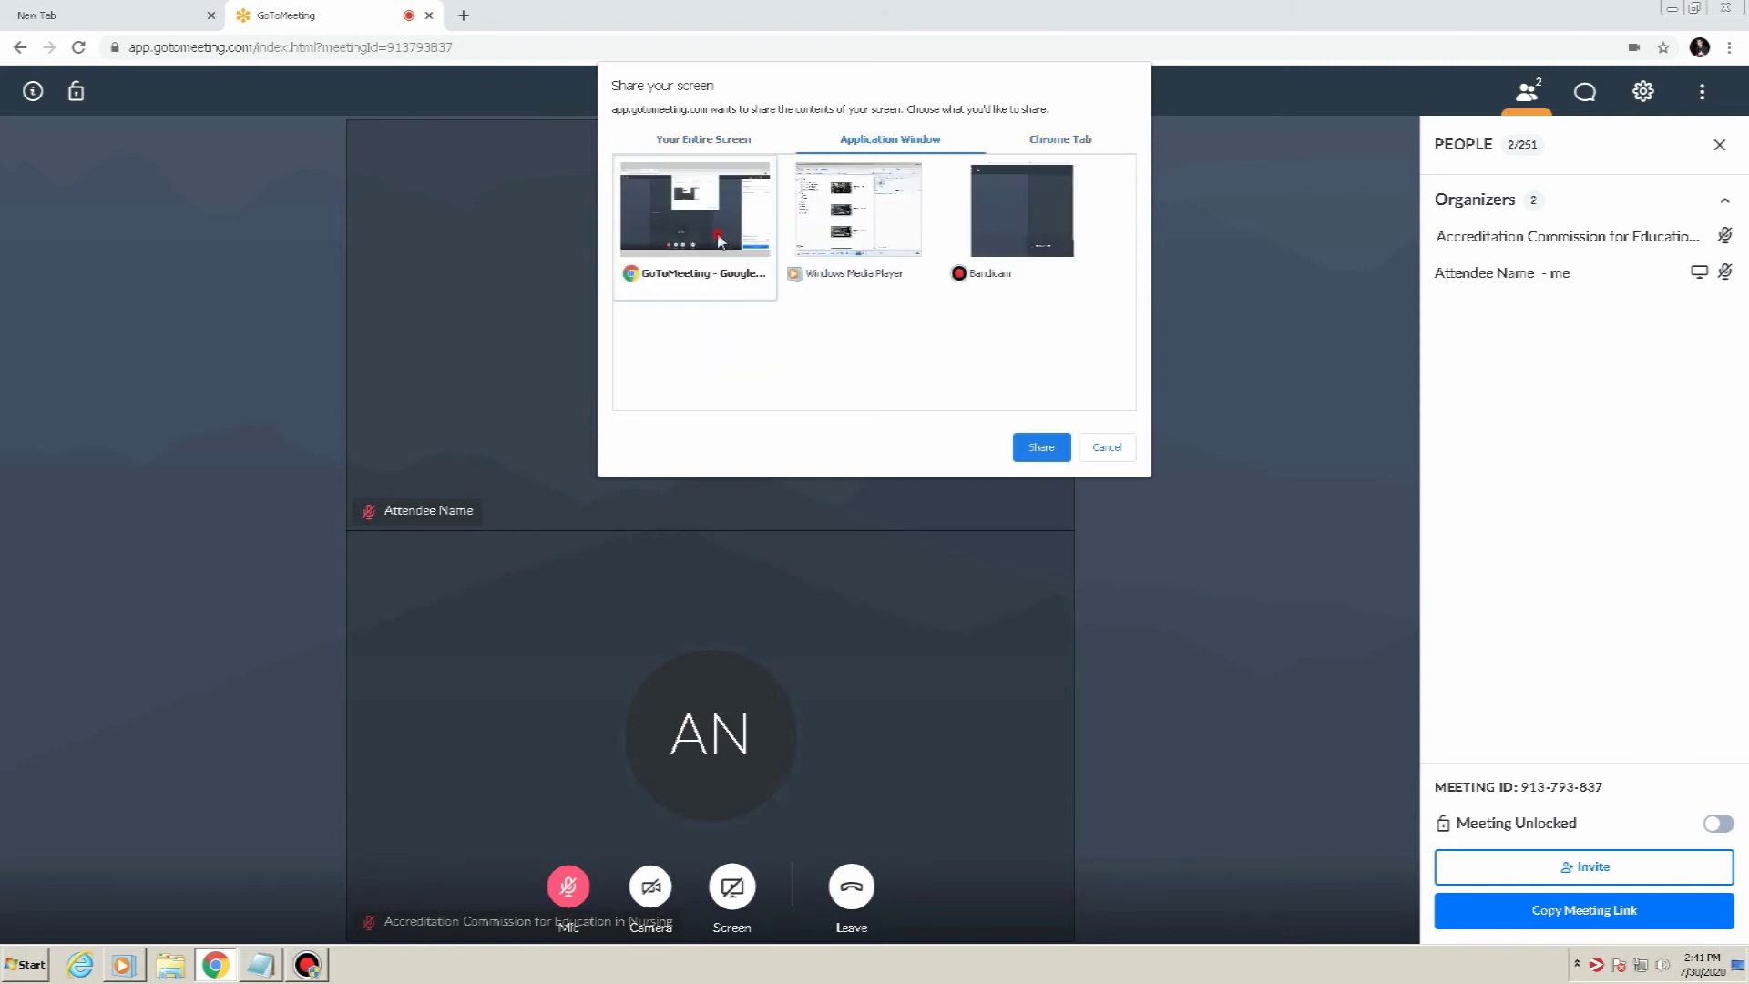
{"action": "left_click", "coordinate": [1041, 446]}
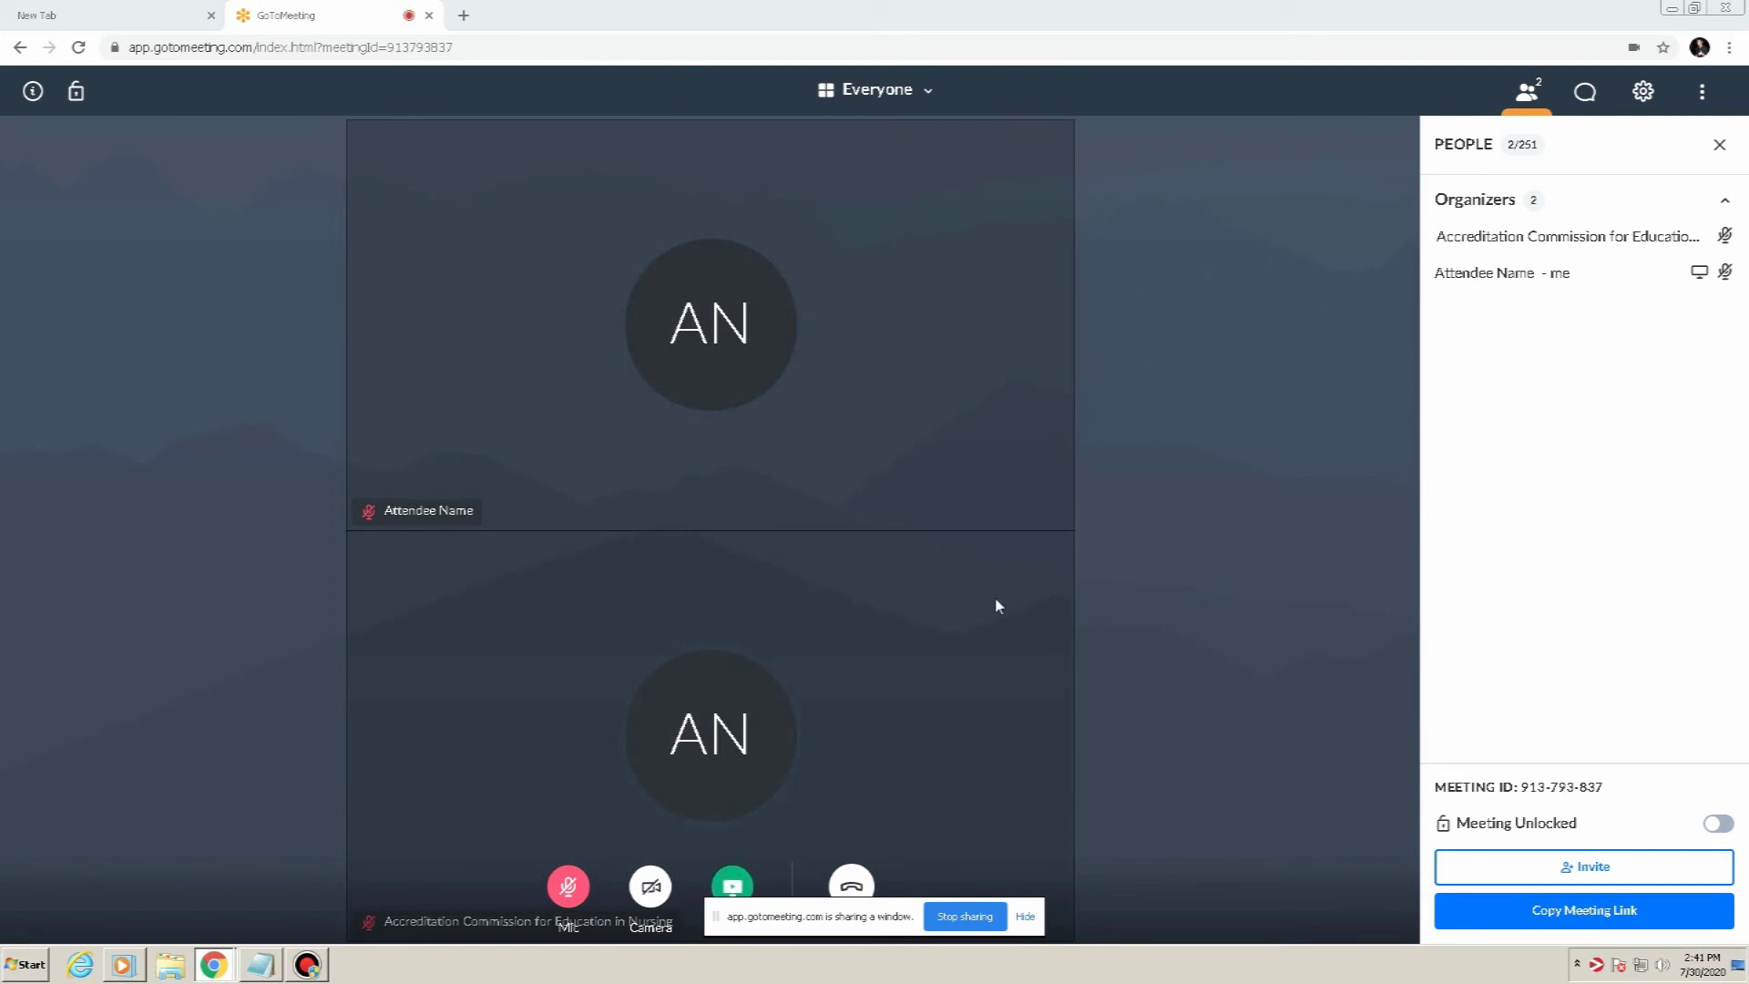
Stop screen sharing, check the other organizer's actions menu, then choose Leave
{"action": "left_click", "coordinate": [964, 917]}
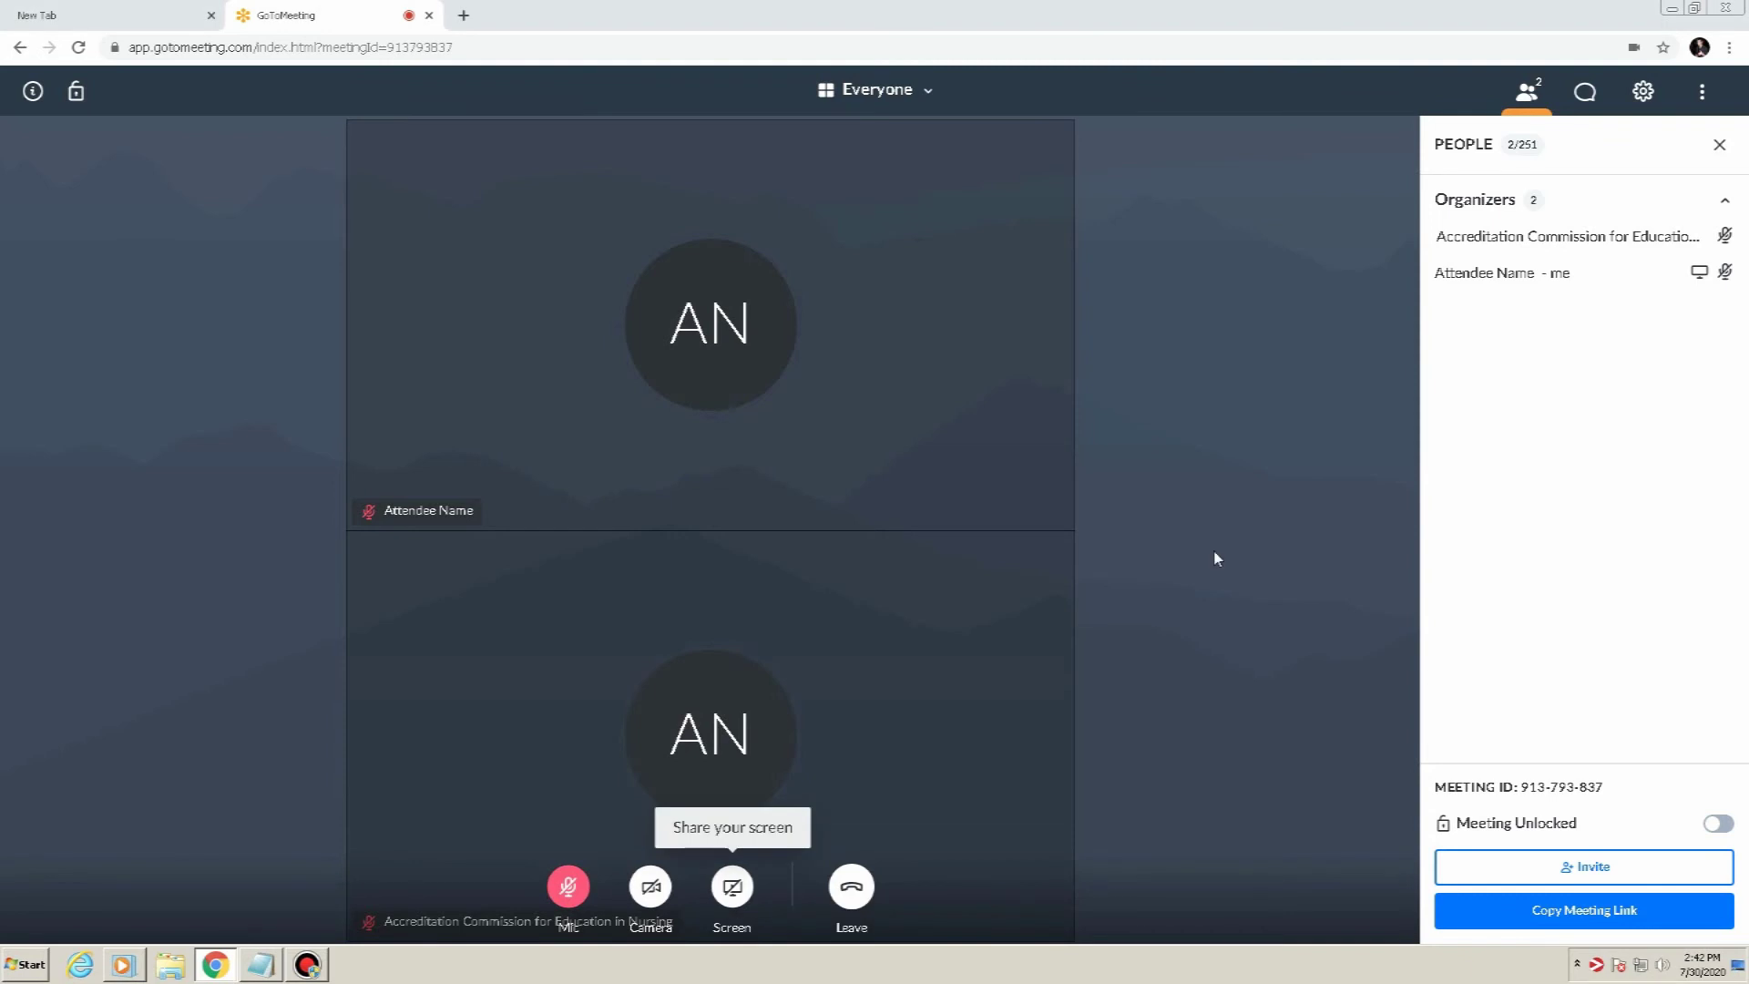
{"action": "right_click", "coordinate": [1549, 242]}
{"action": "left_click", "coordinate": [1503, 248]}
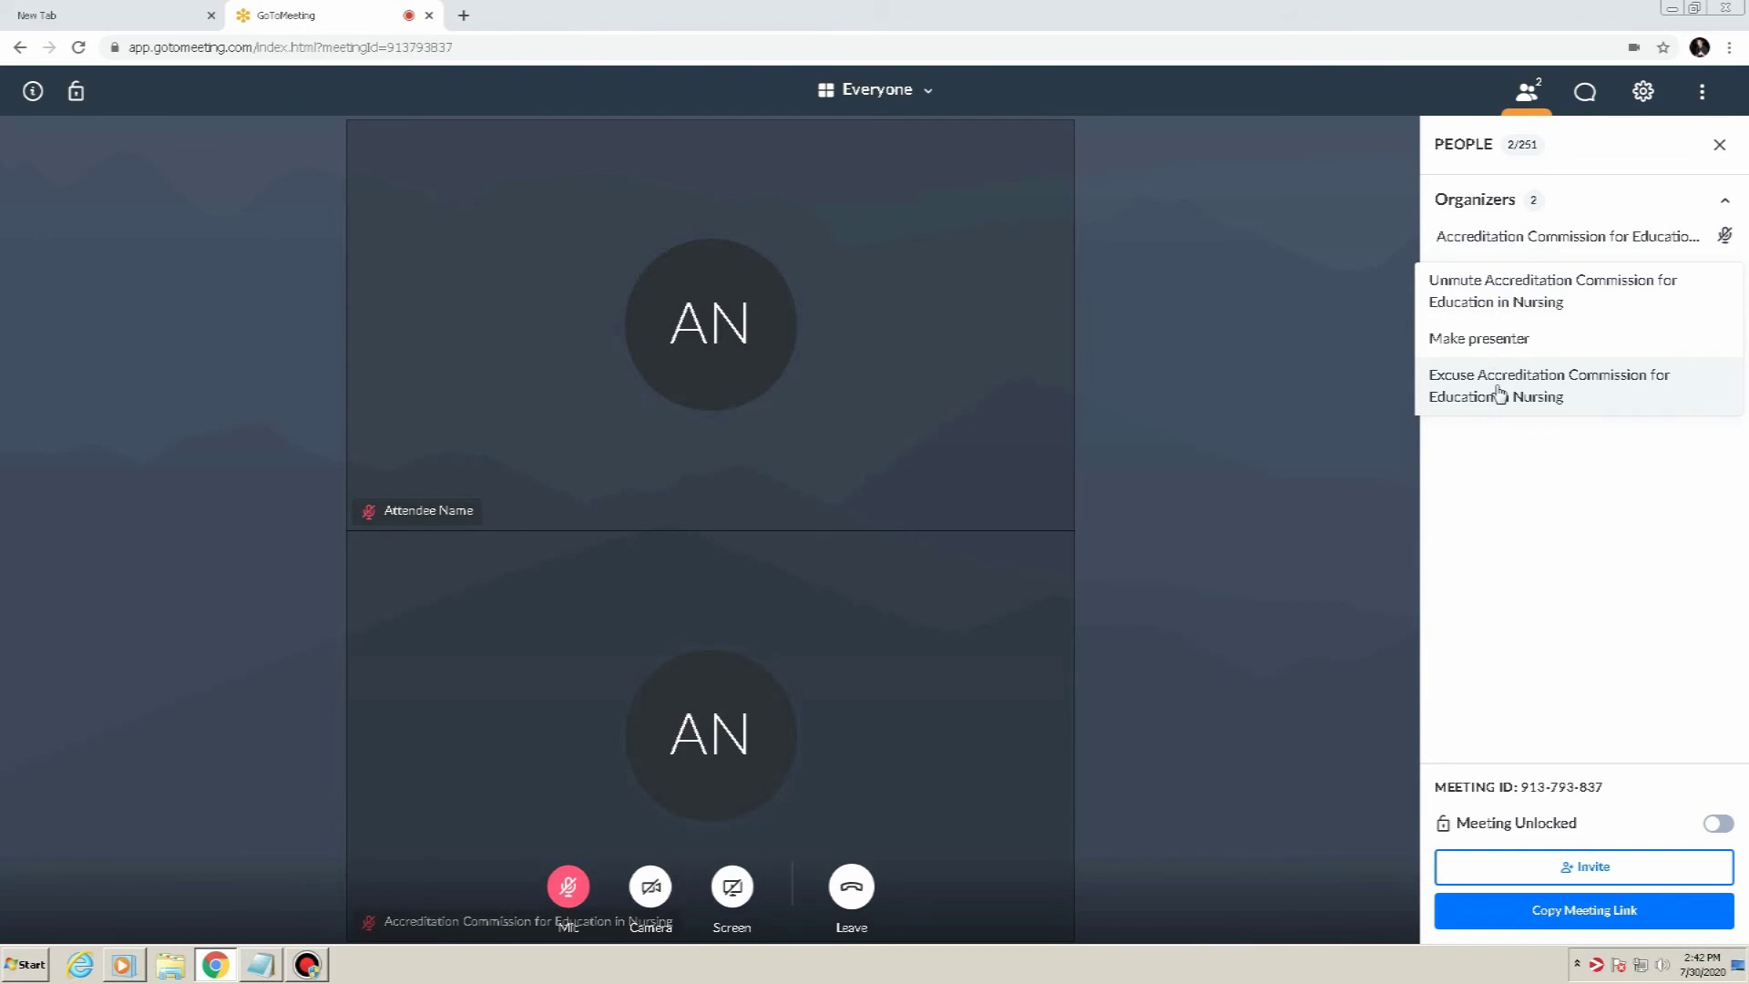
{"action": "left_click", "coordinate": [1199, 477]}
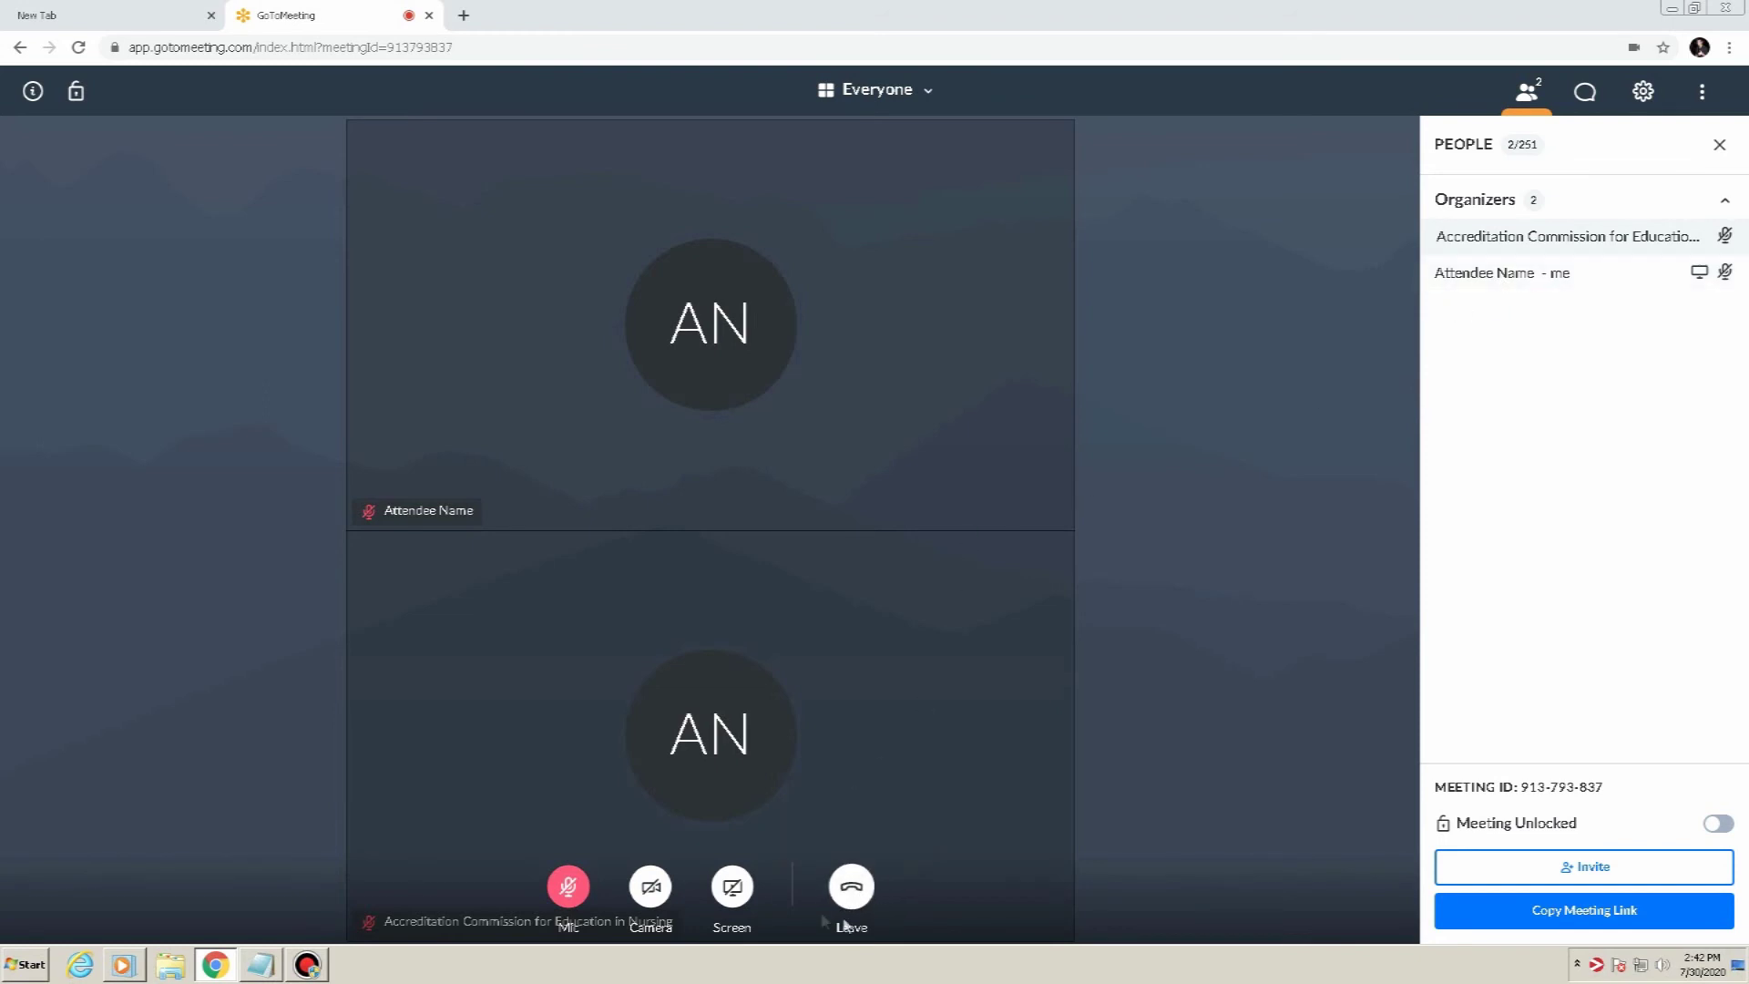
{"action": "left_click", "coordinate": [851, 886]}
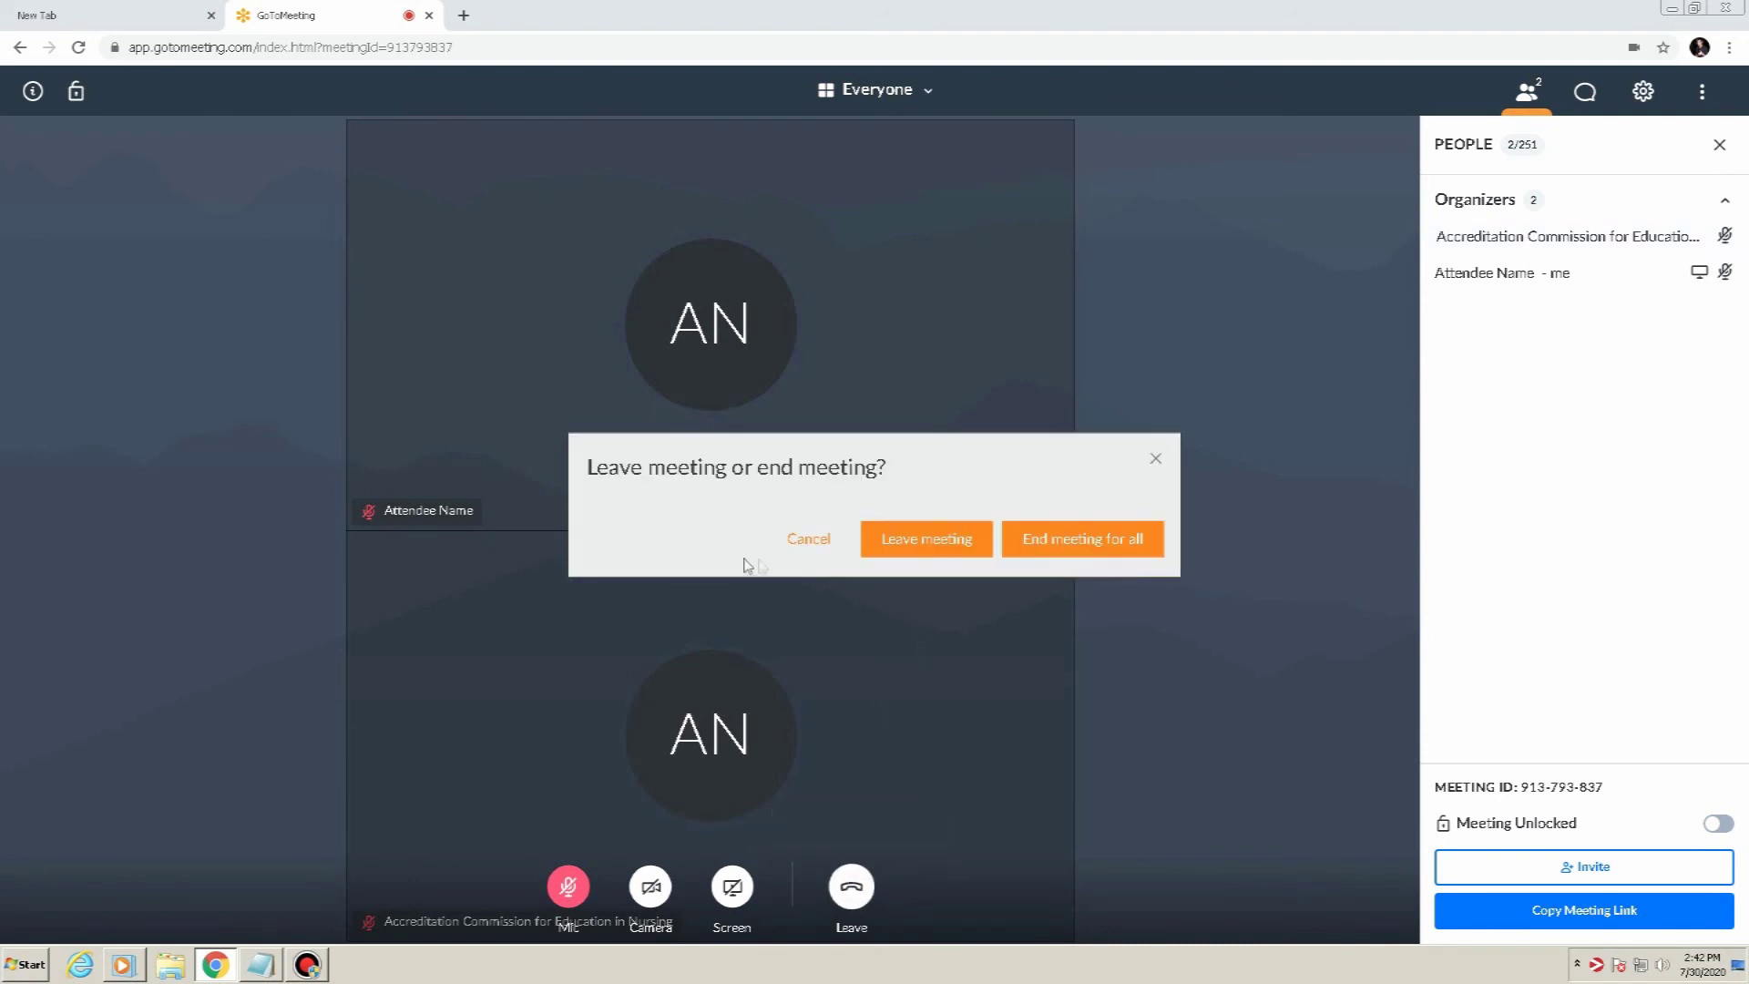
{"action": "left_click", "coordinate": [1155, 464]}
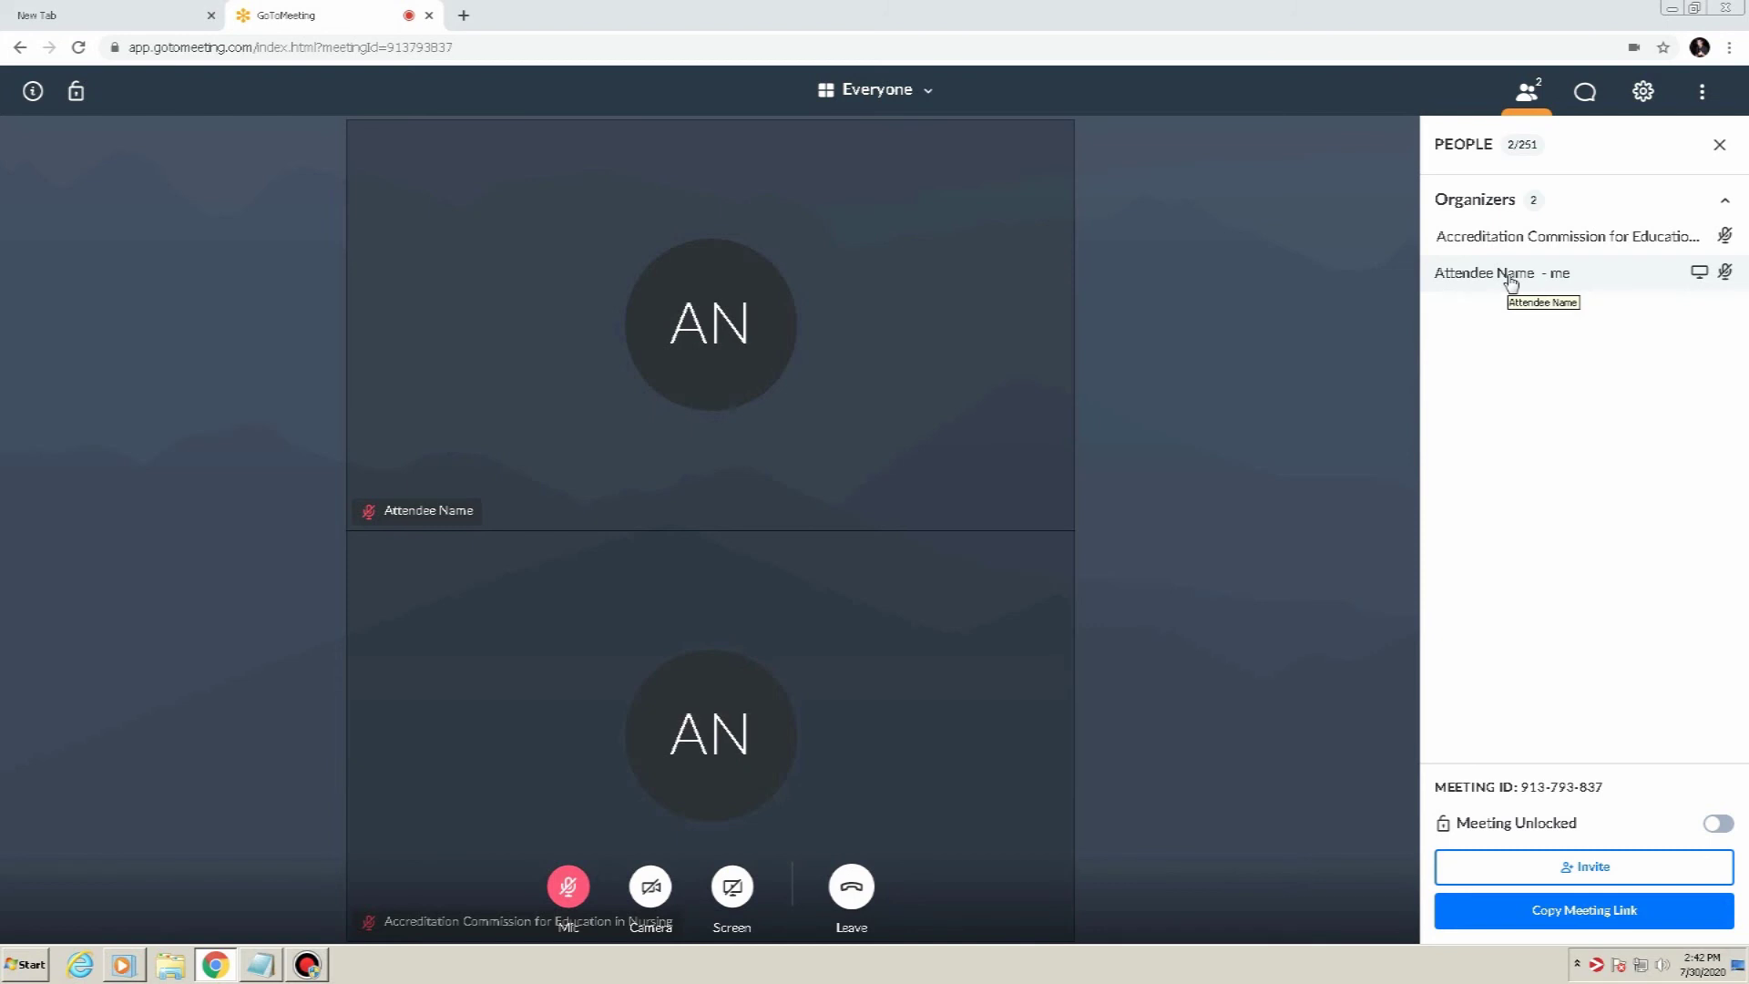
{"action": "left_click", "coordinate": [1527, 248]}
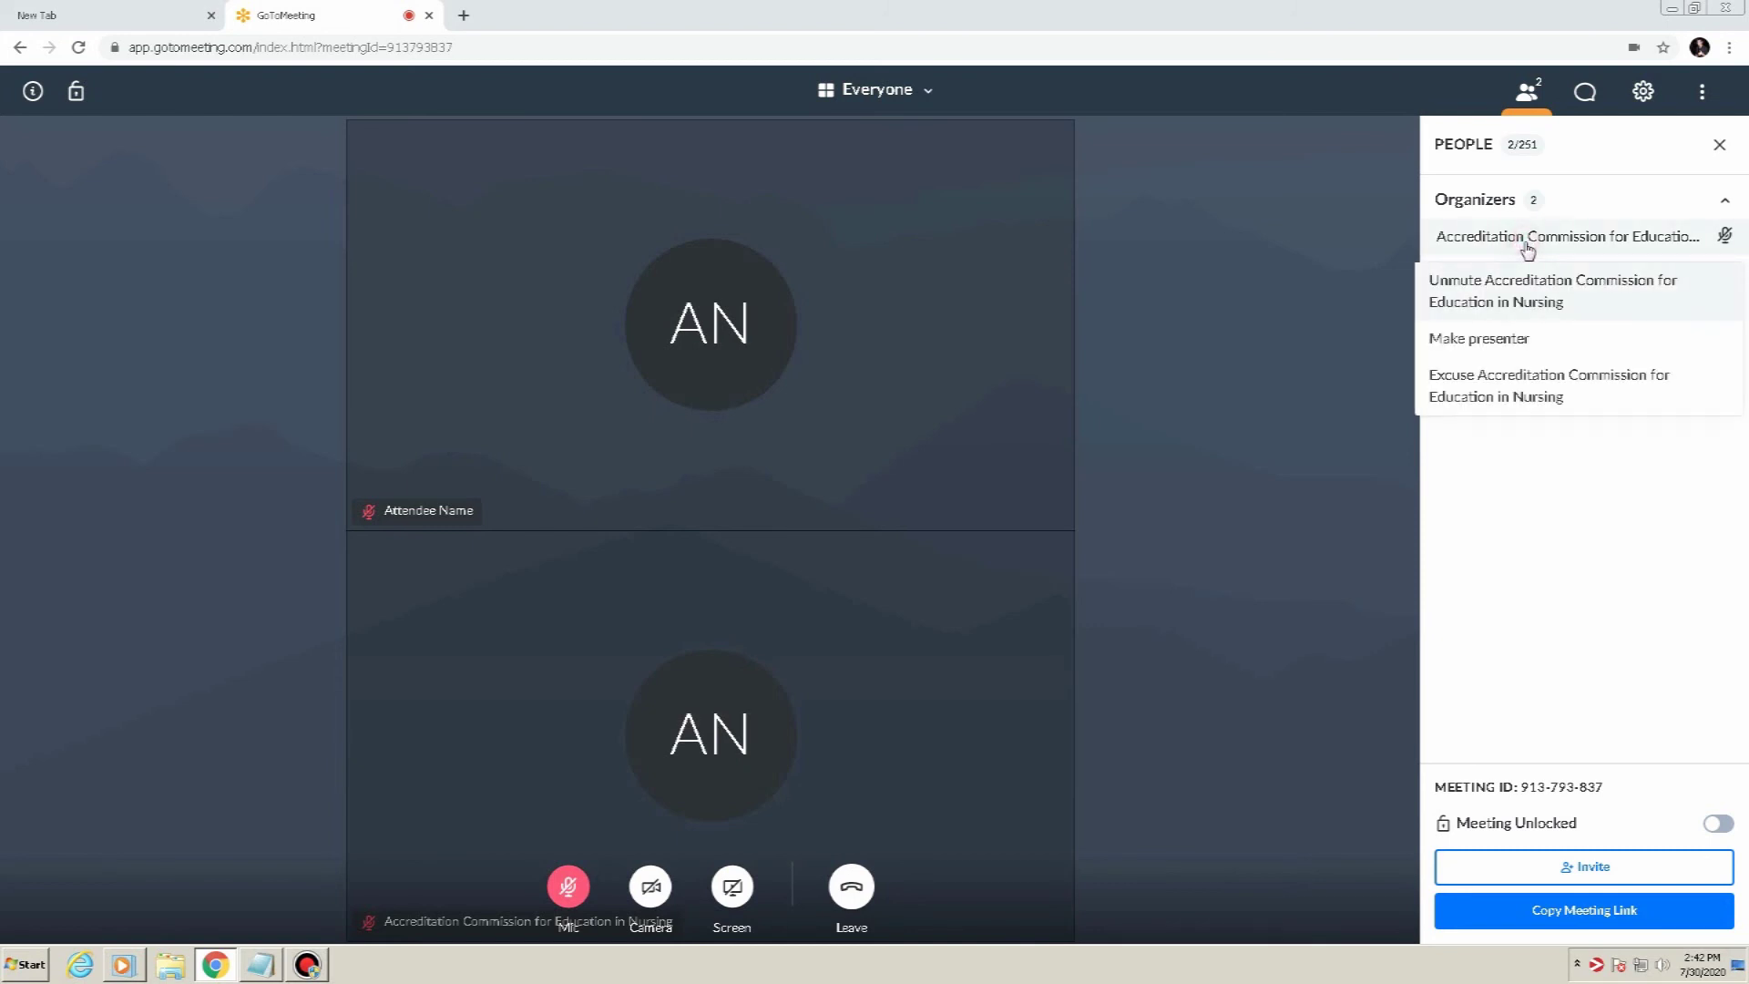
{"action": "left_click", "coordinate": [1522, 496]}
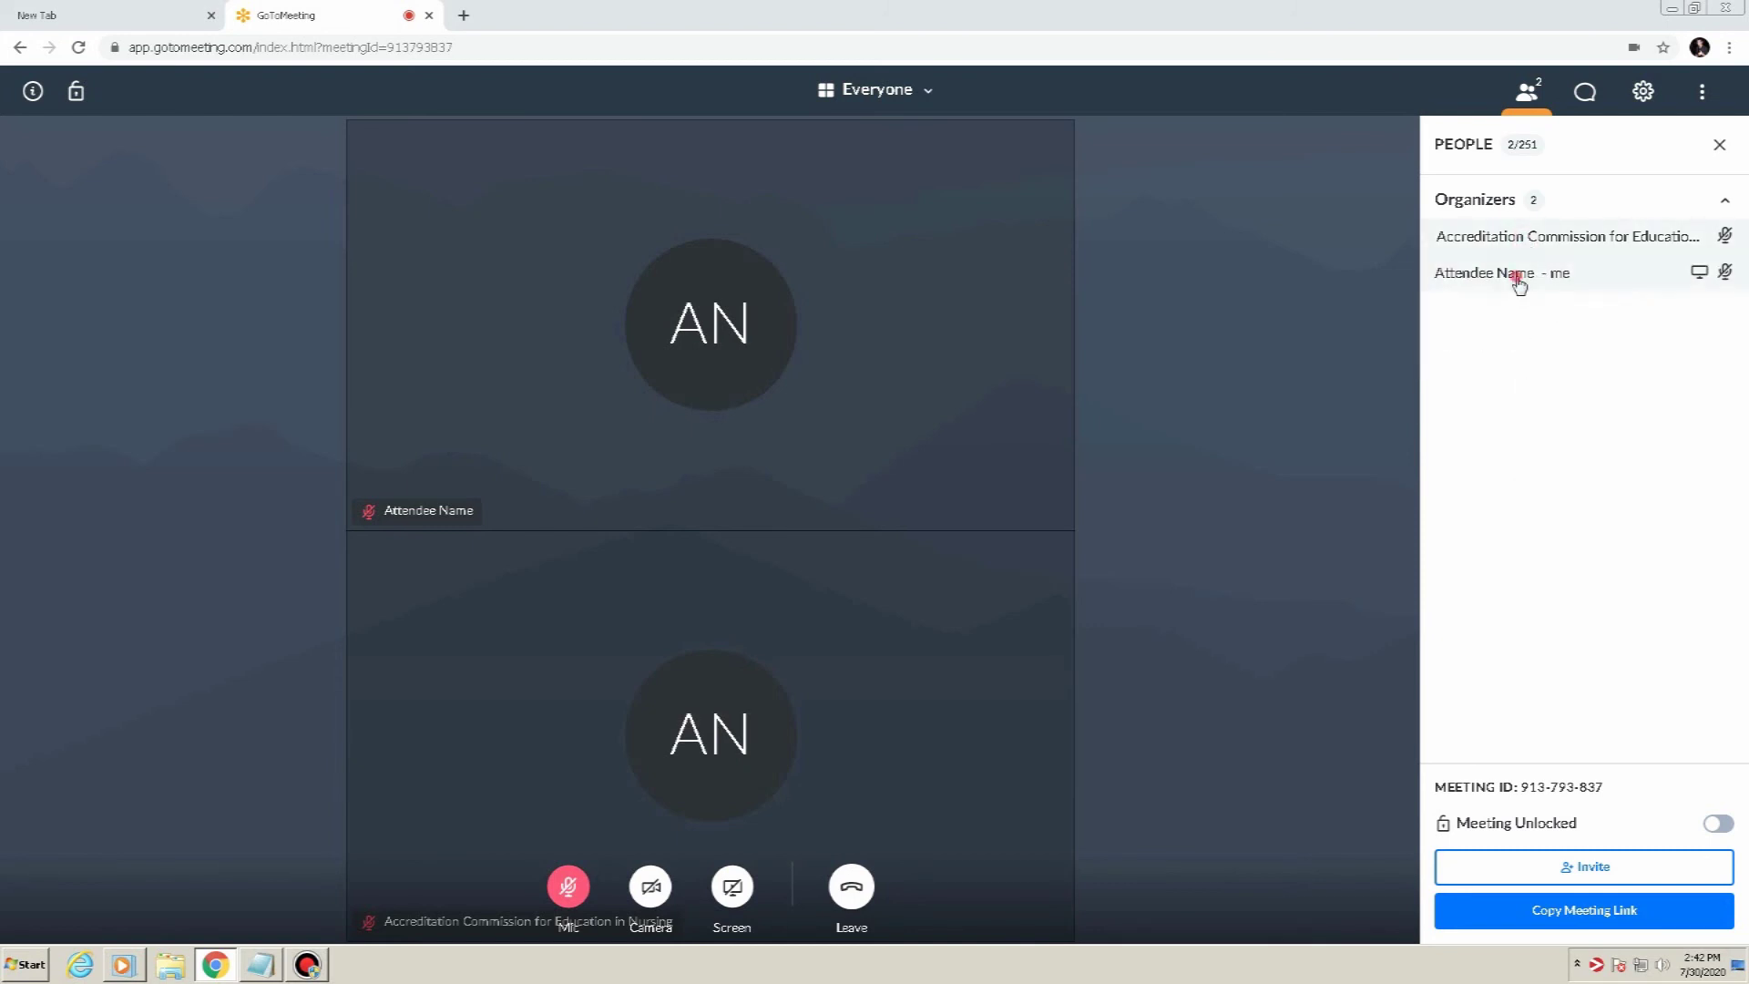
{"action": "left_click", "coordinate": [1518, 279]}
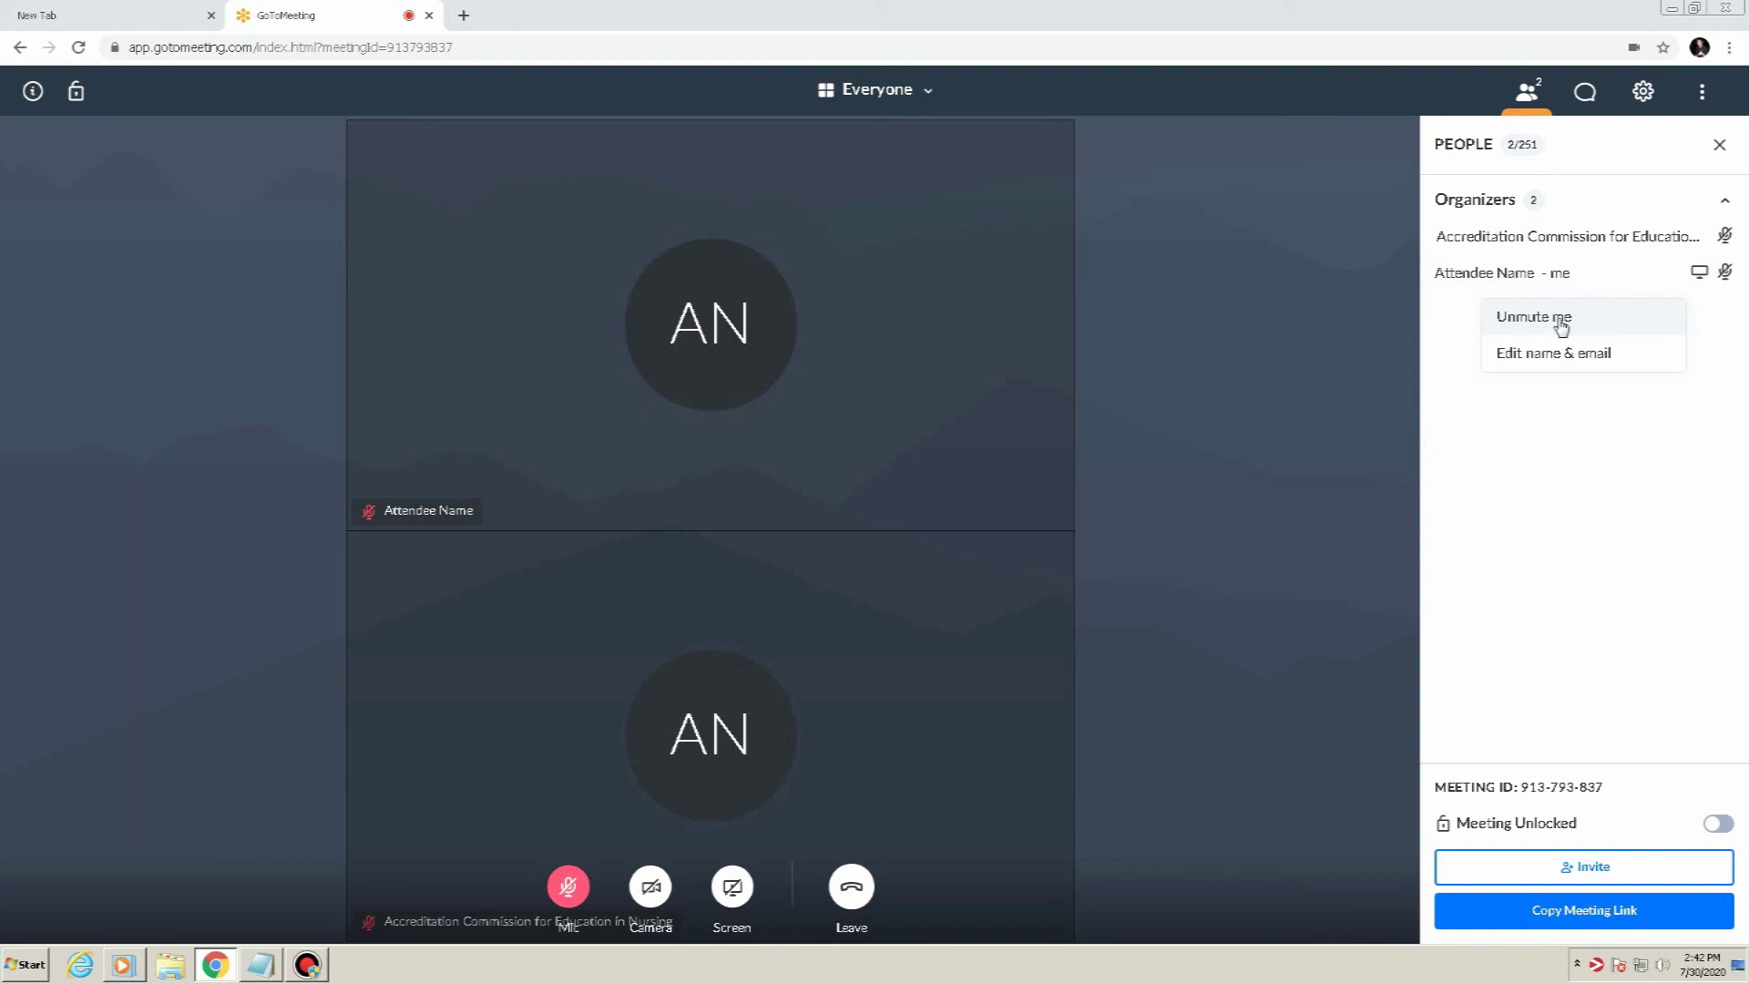
{"action": "left_click", "coordinate": [1542, 248]}
{"action": "left_click", "coordinate": [1535, 540]}
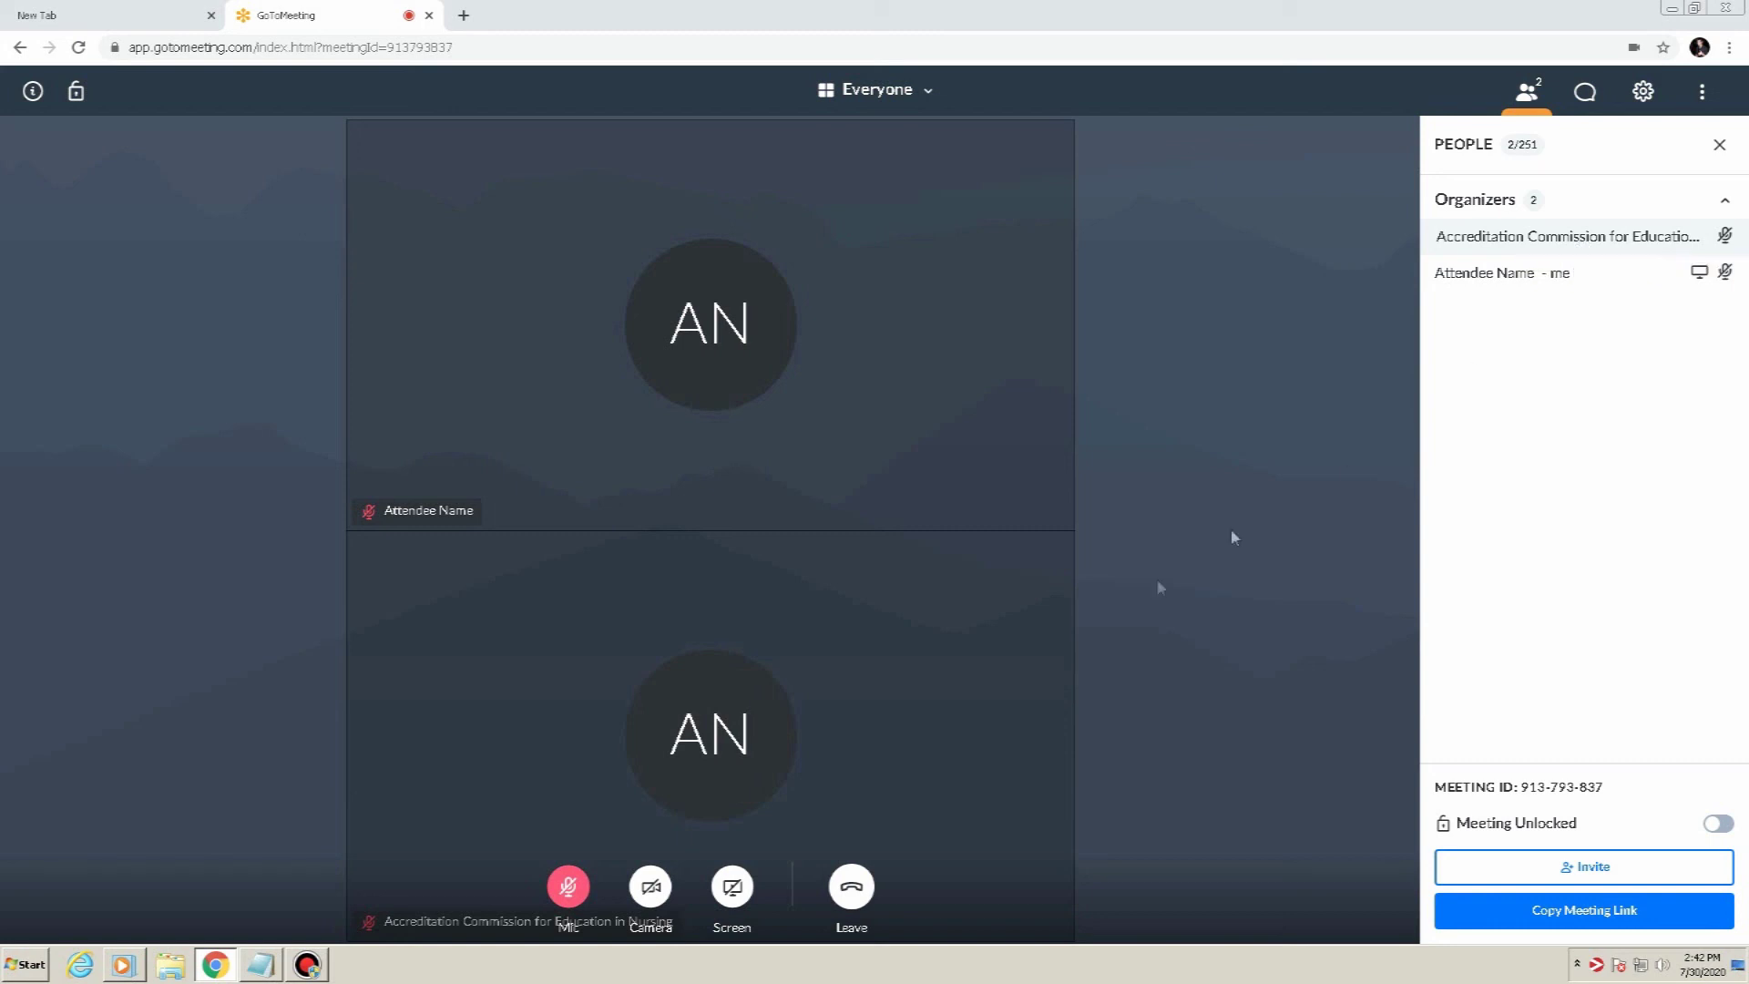
{"action": "left_click", "coordinate": [852, 900]}
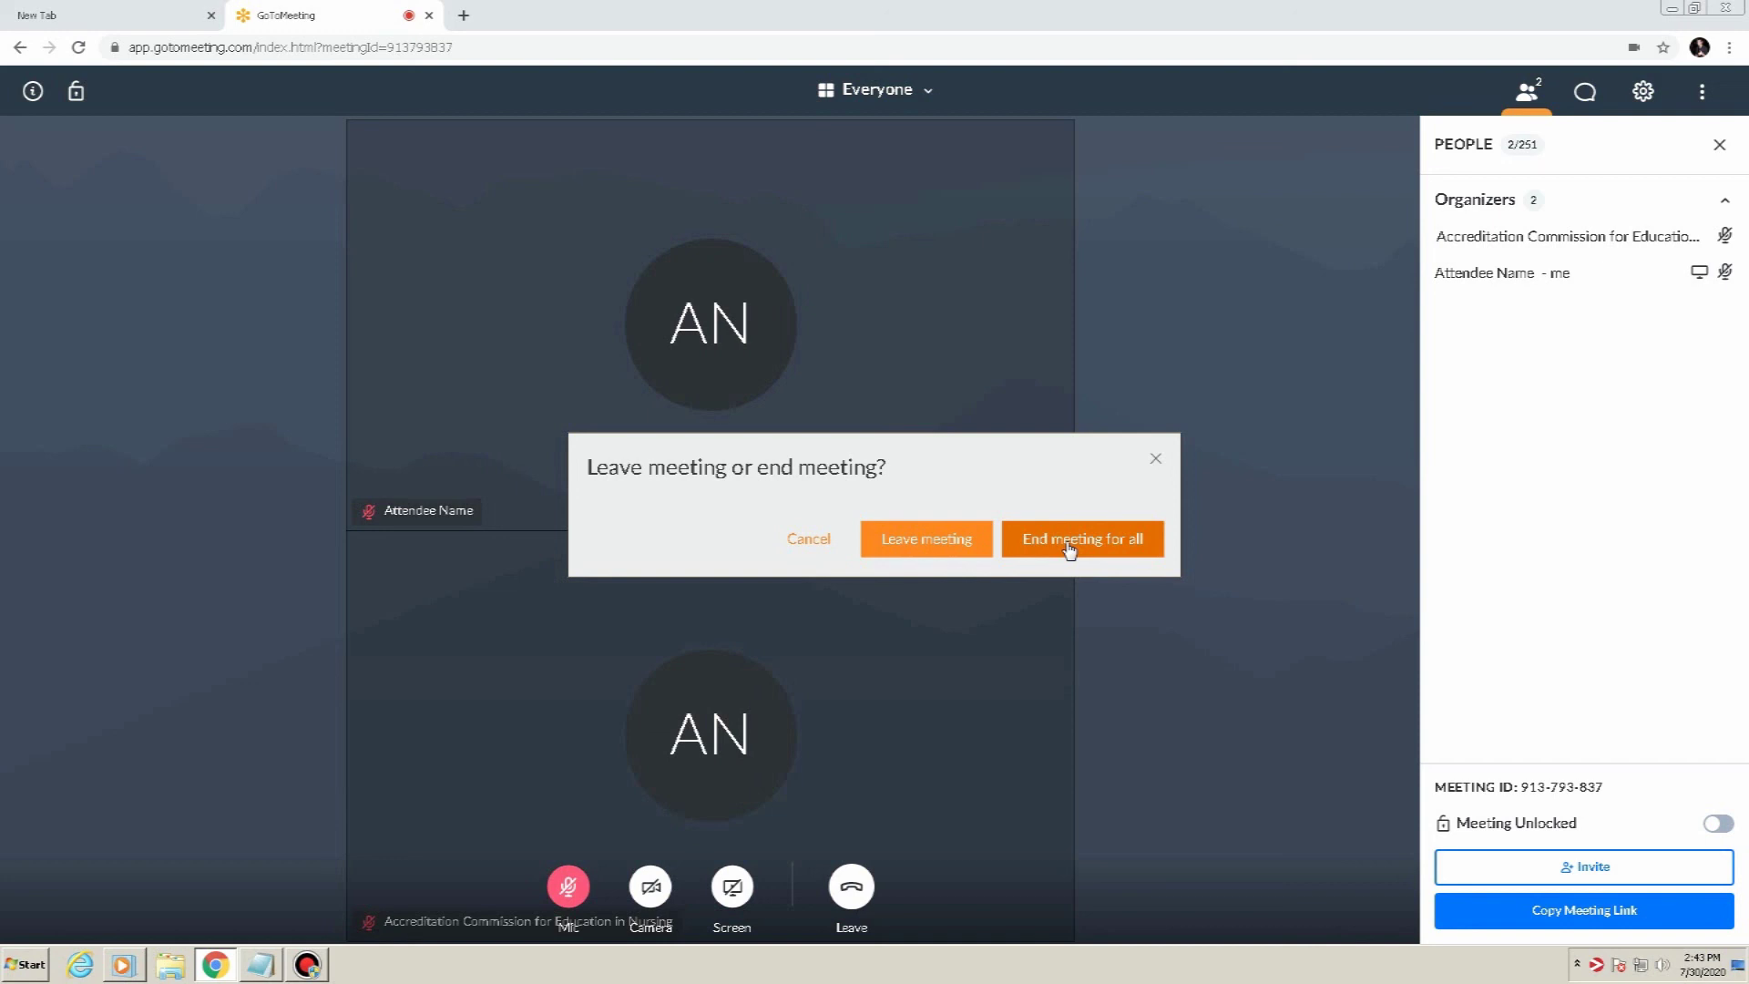
End the meeting for everyone, confirm, and decline the feedback survey
{"action": "left_click", "coordinate": [1070, 546]}
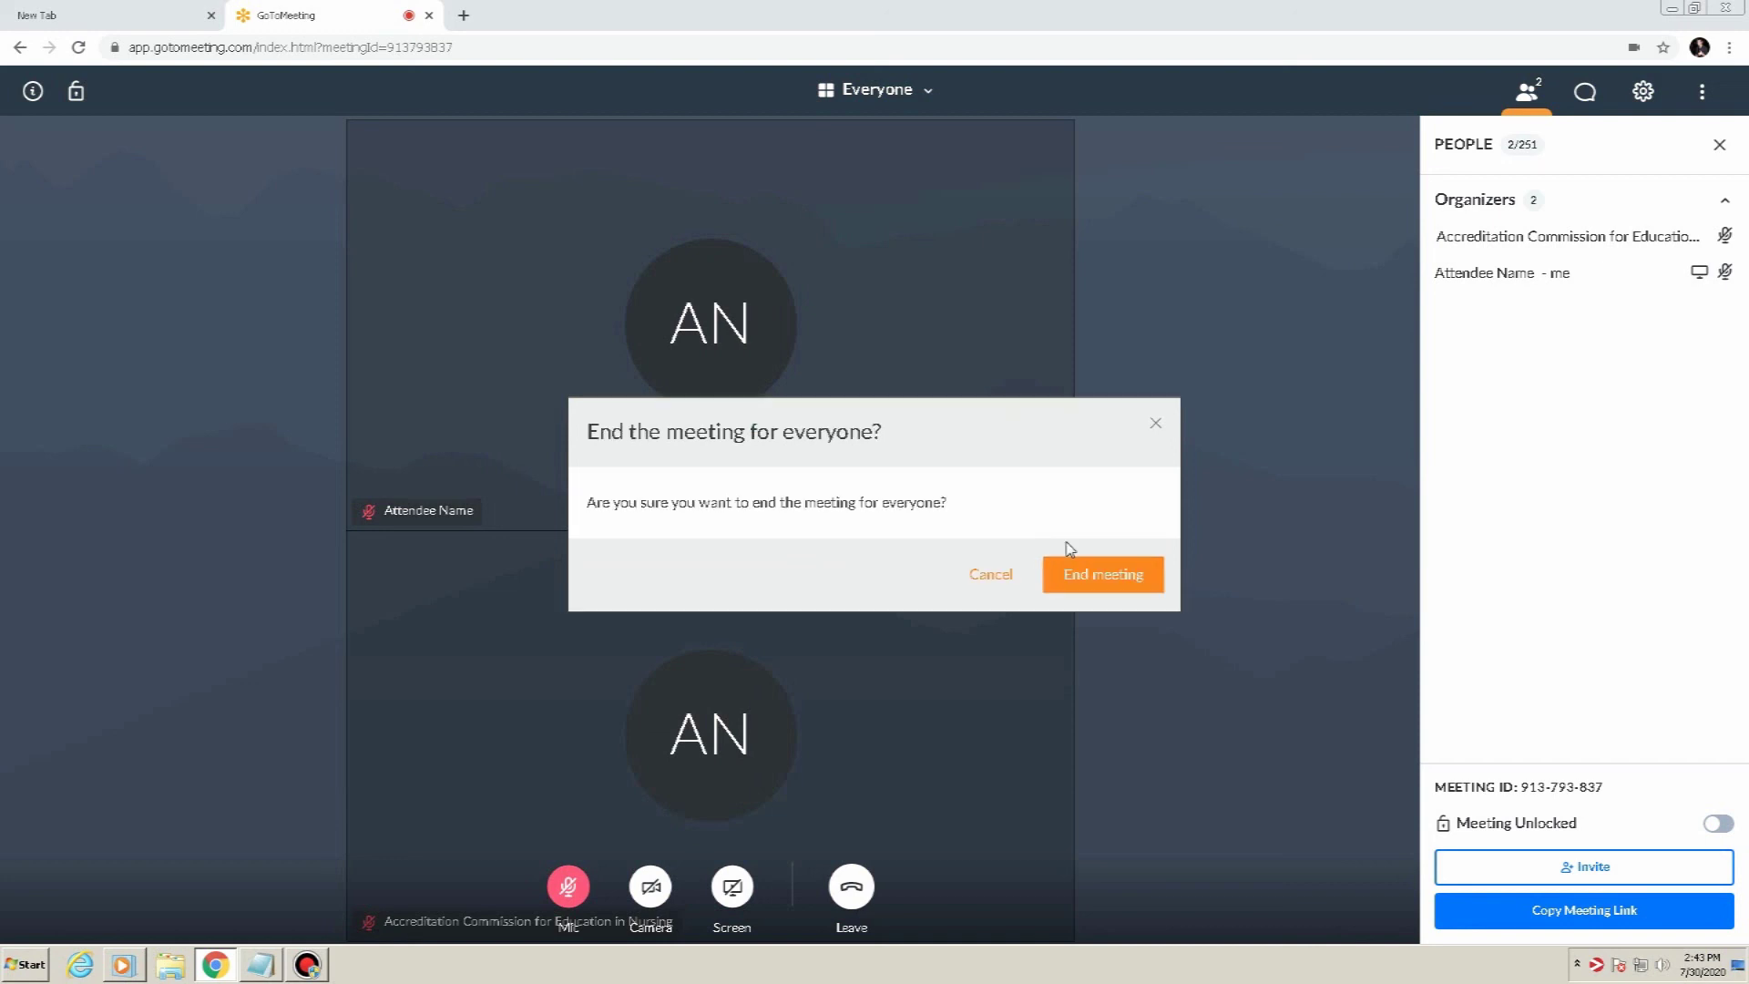
{"action": "left_click", "coordinate": [1097, 576]}
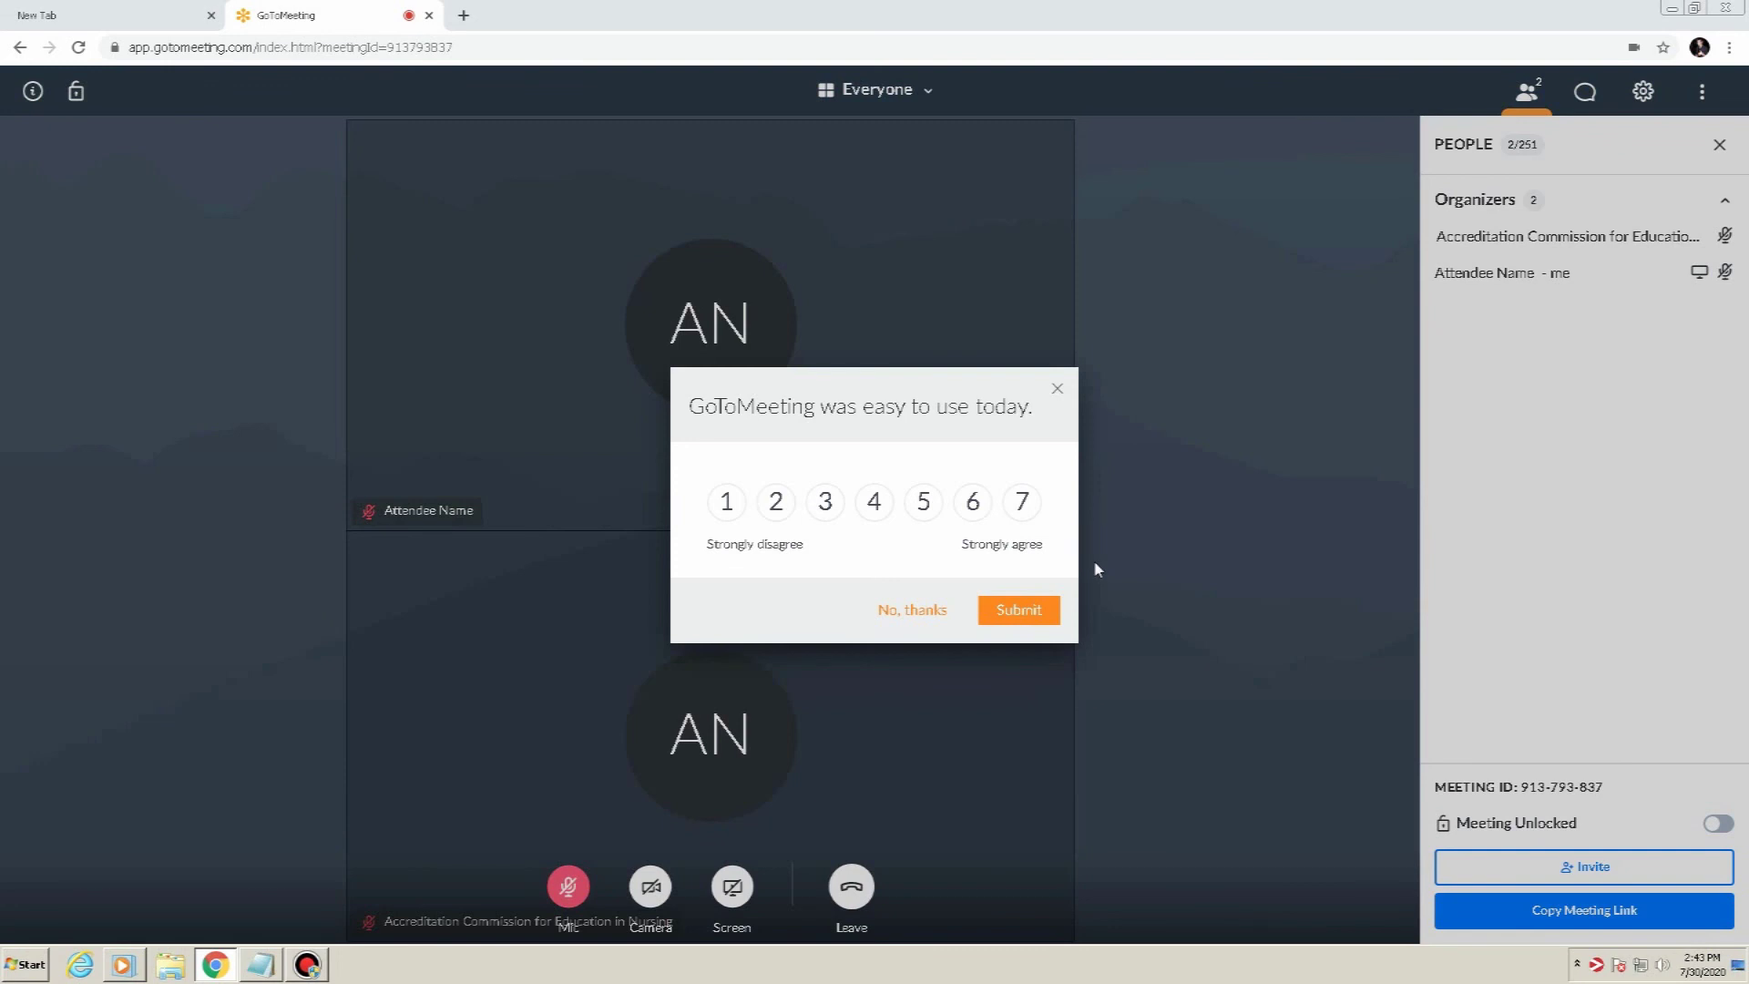
{"action": "left_click", "coordinate": [902, 622]}
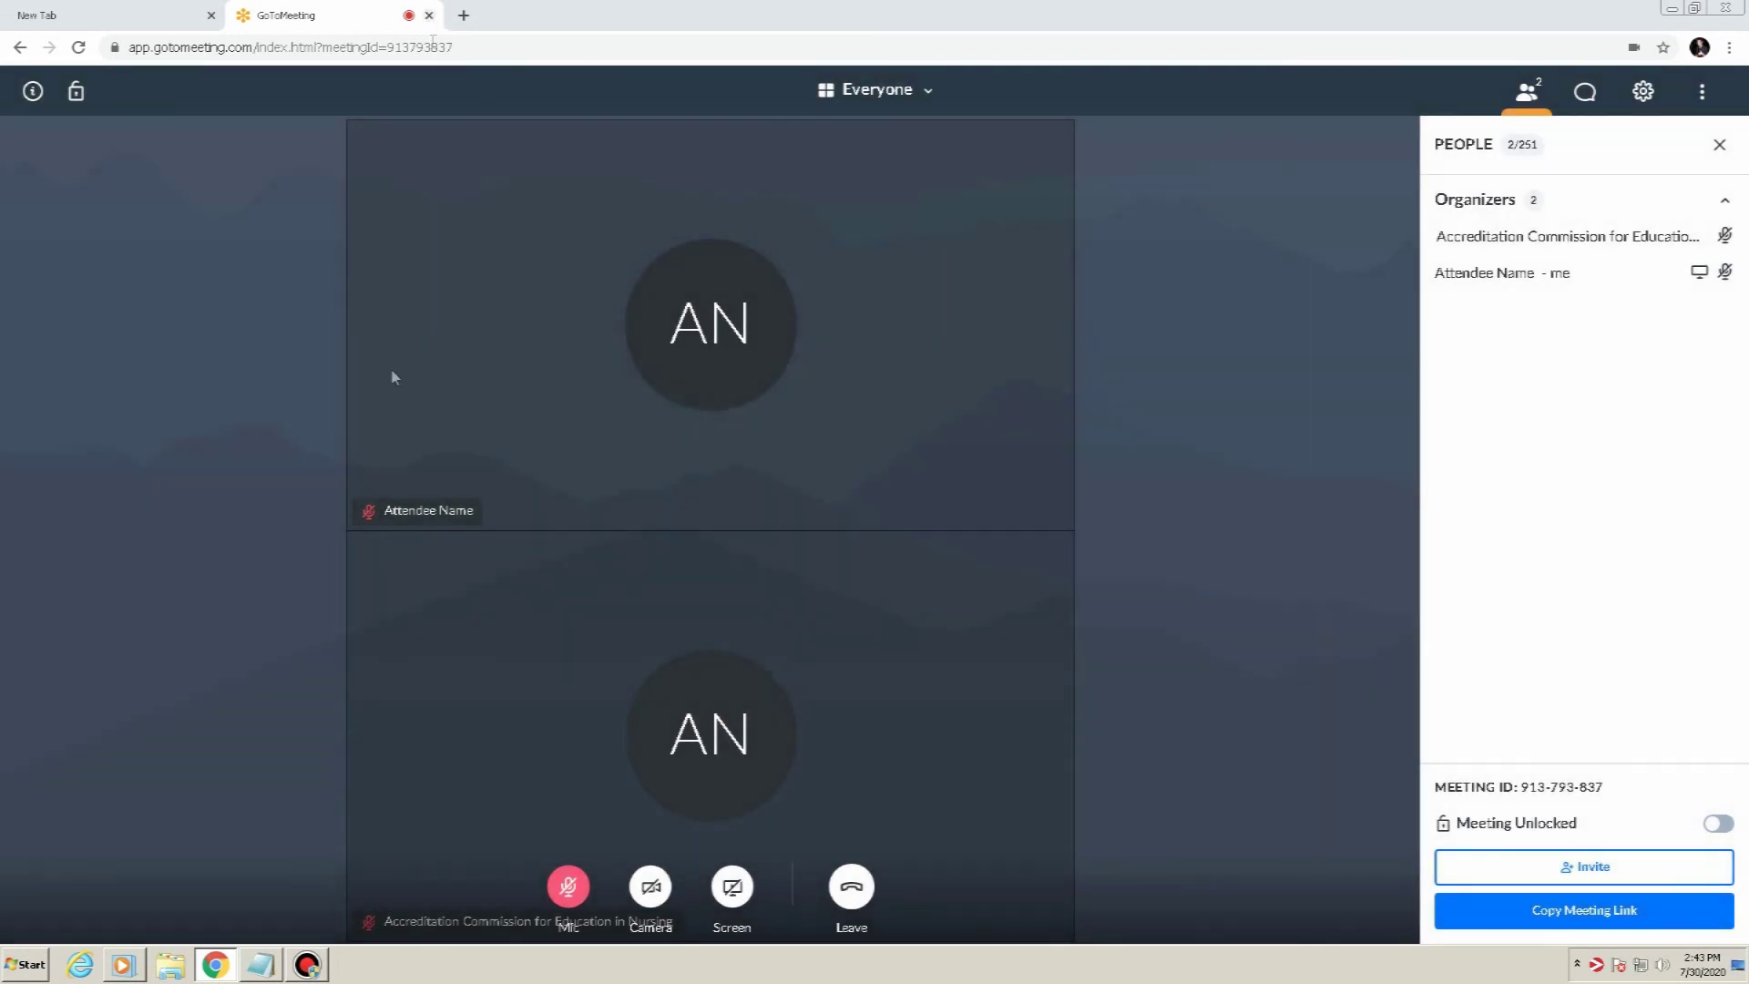
{"action": "left_click", "coordinate": [308, 966]}
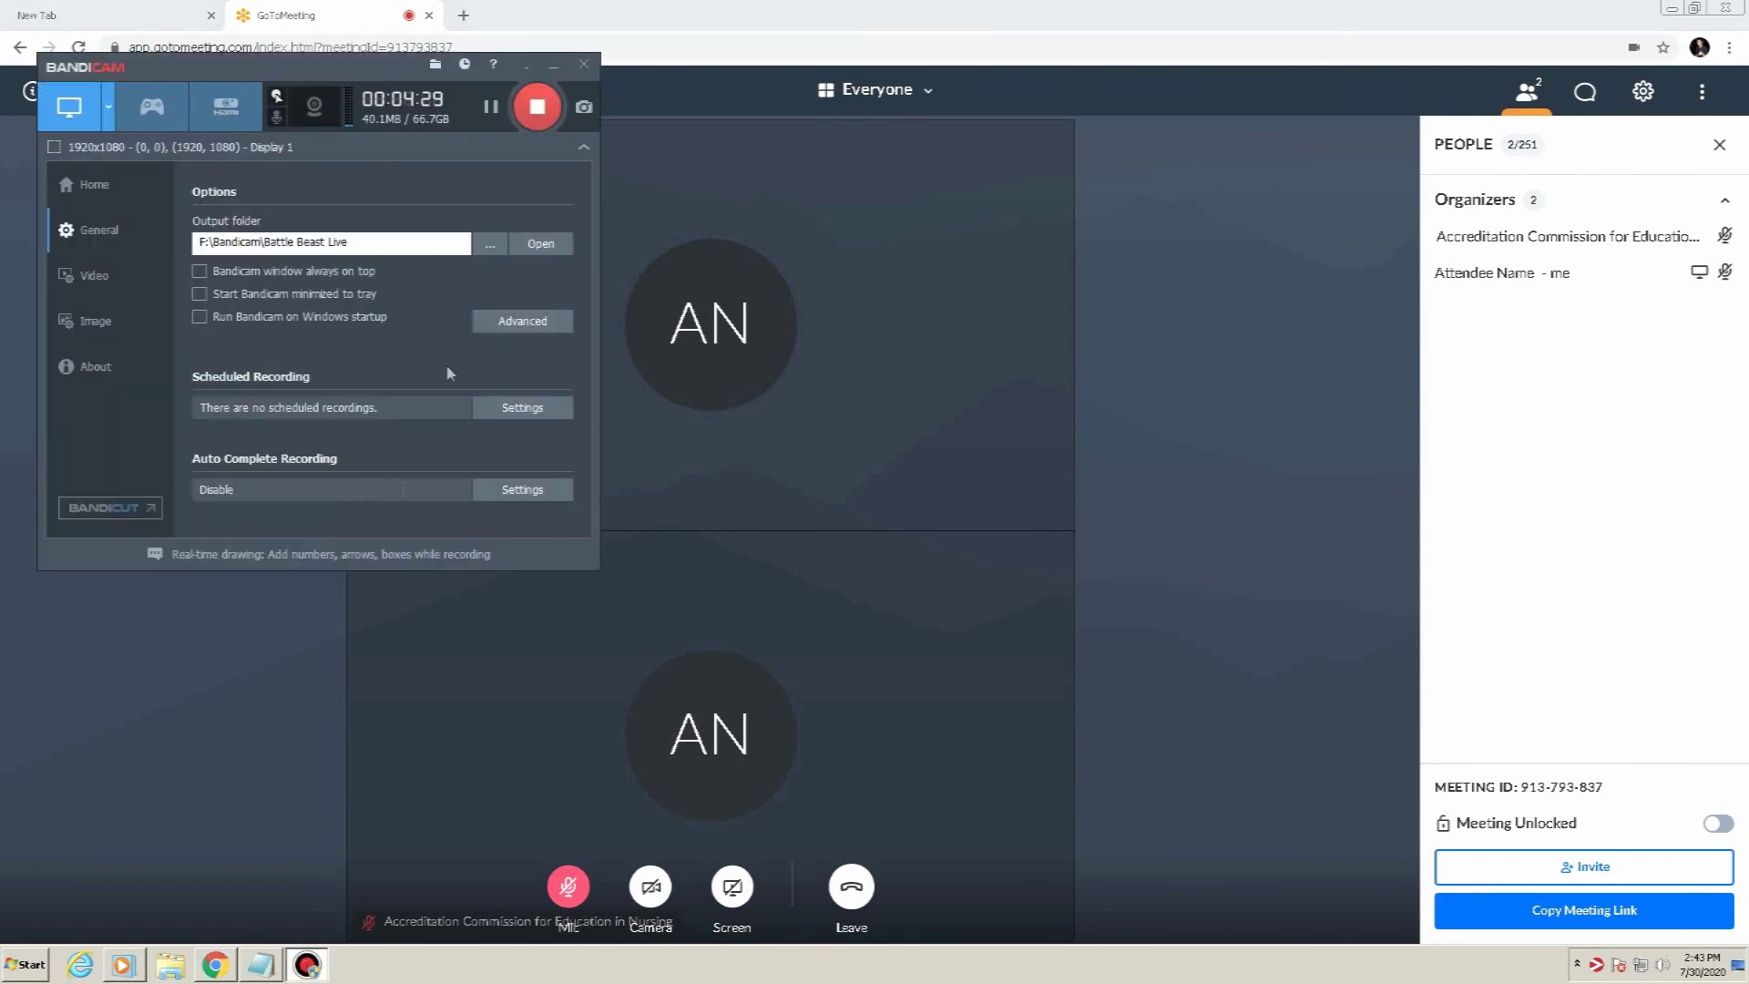